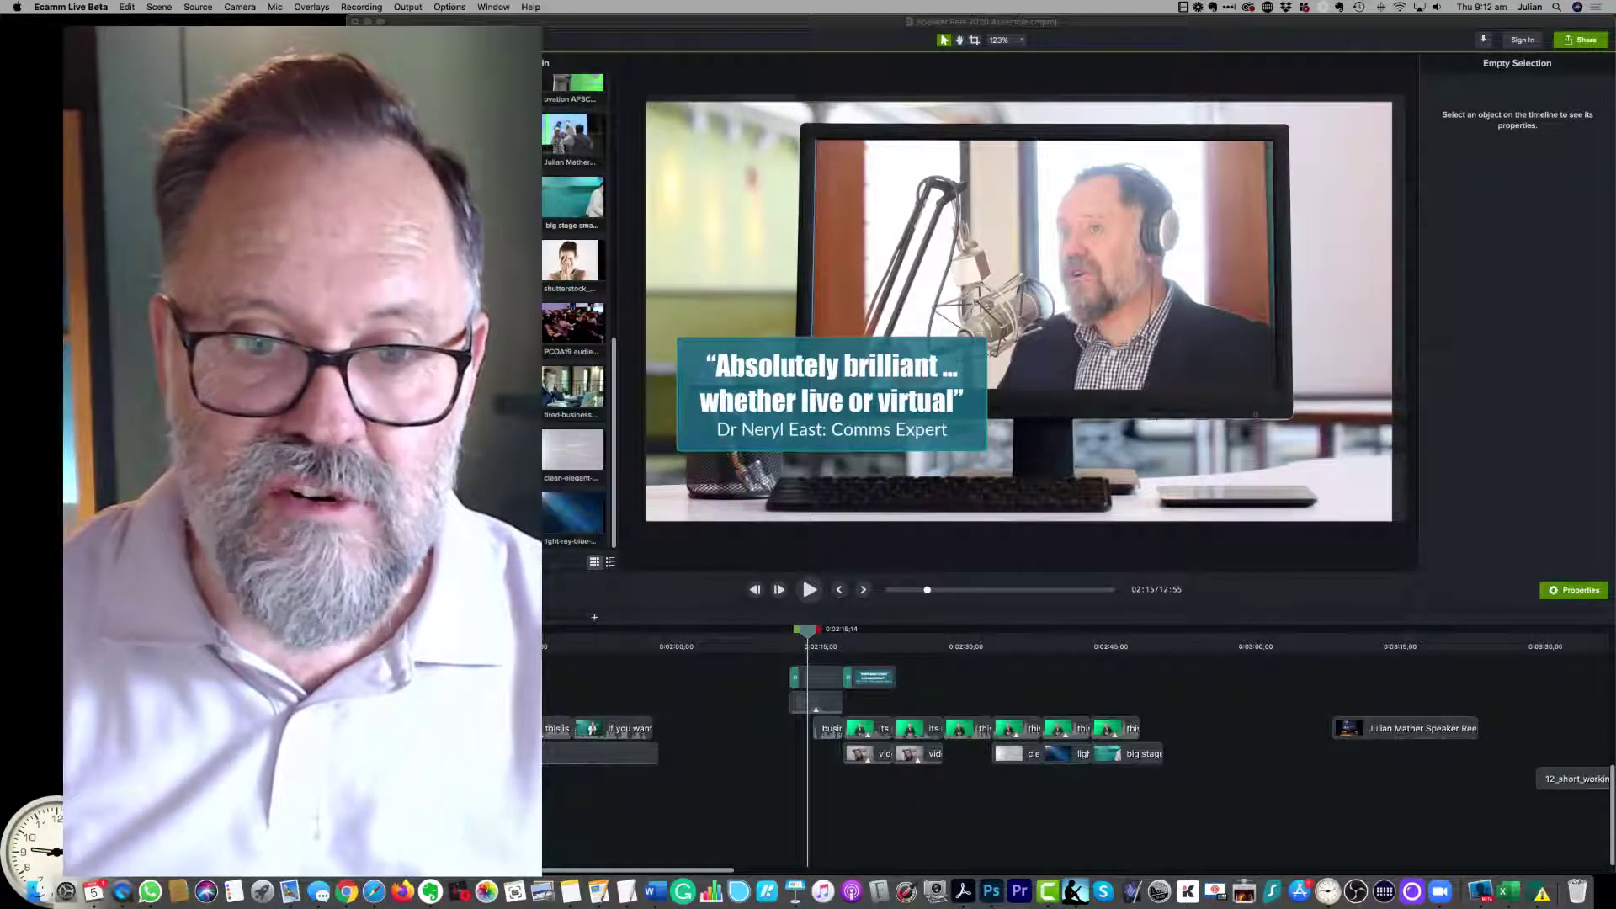
Scrub the timeline through the testimonial segments to the unkeyed green-screen clip at about 2:30.
left_click_drag(806, 629, 872, 628)
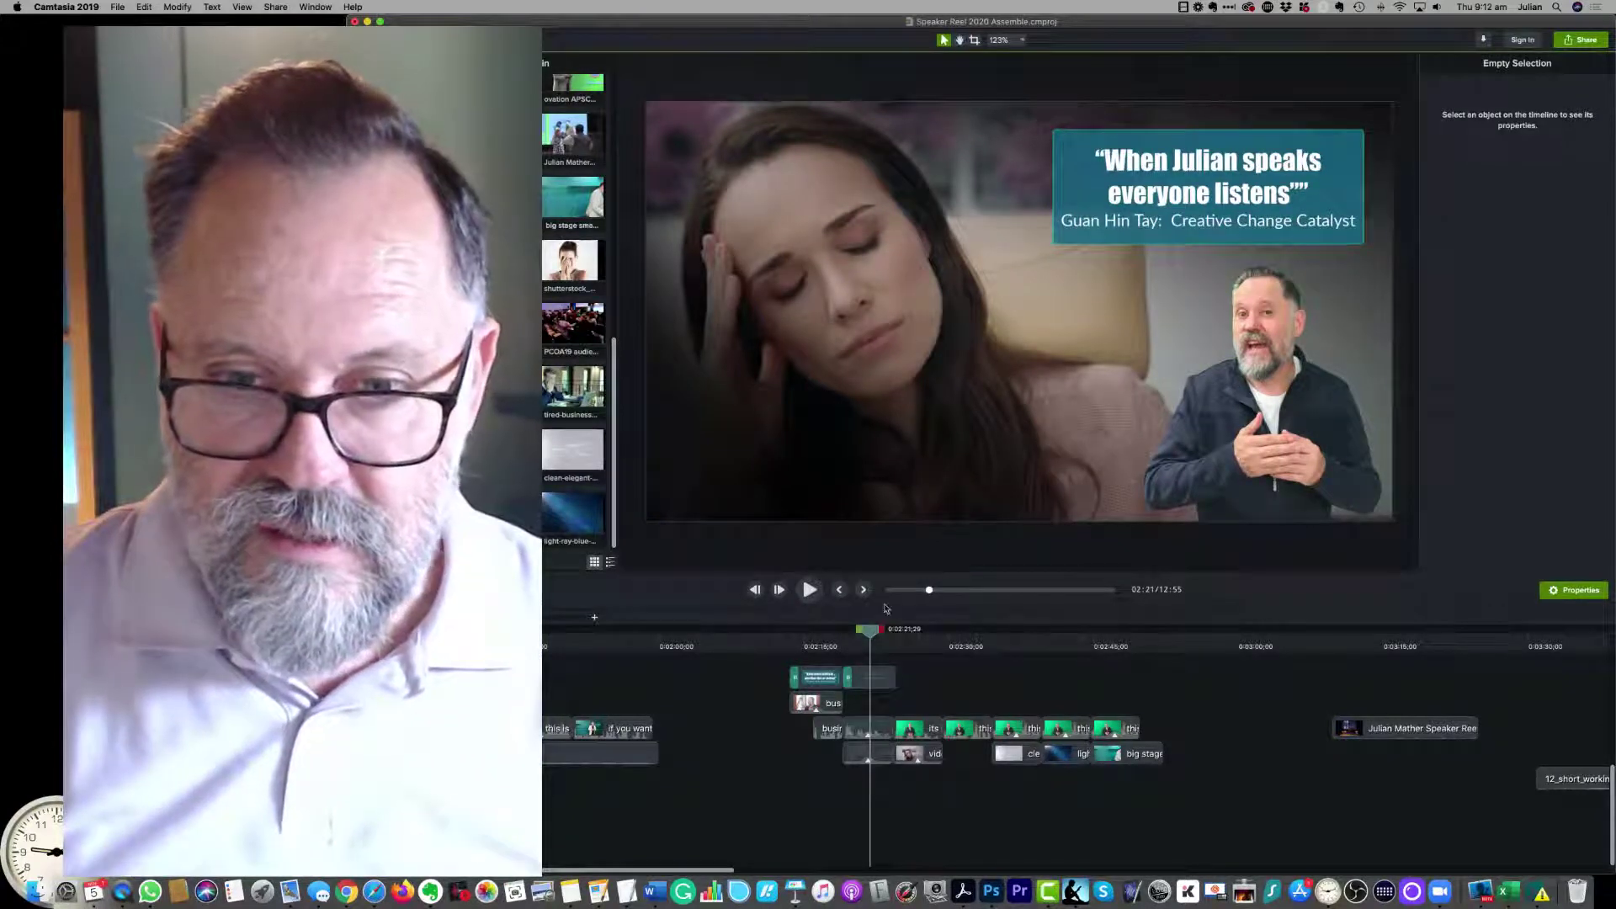
left_click_drag(872, 633, 951, 639)
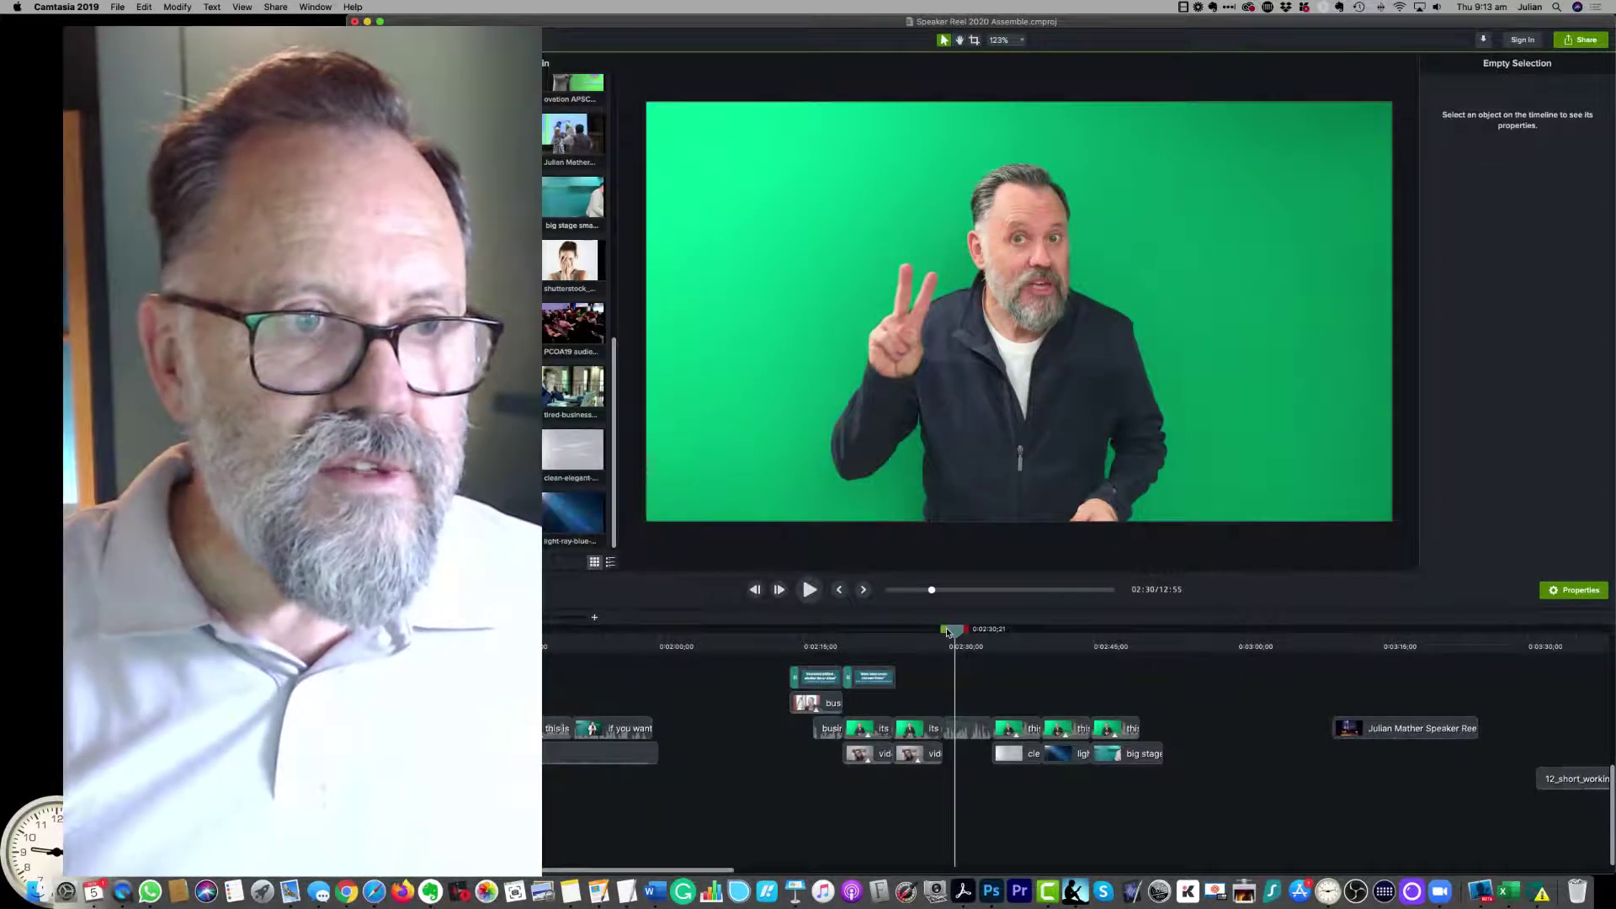
left_click(34, 360)
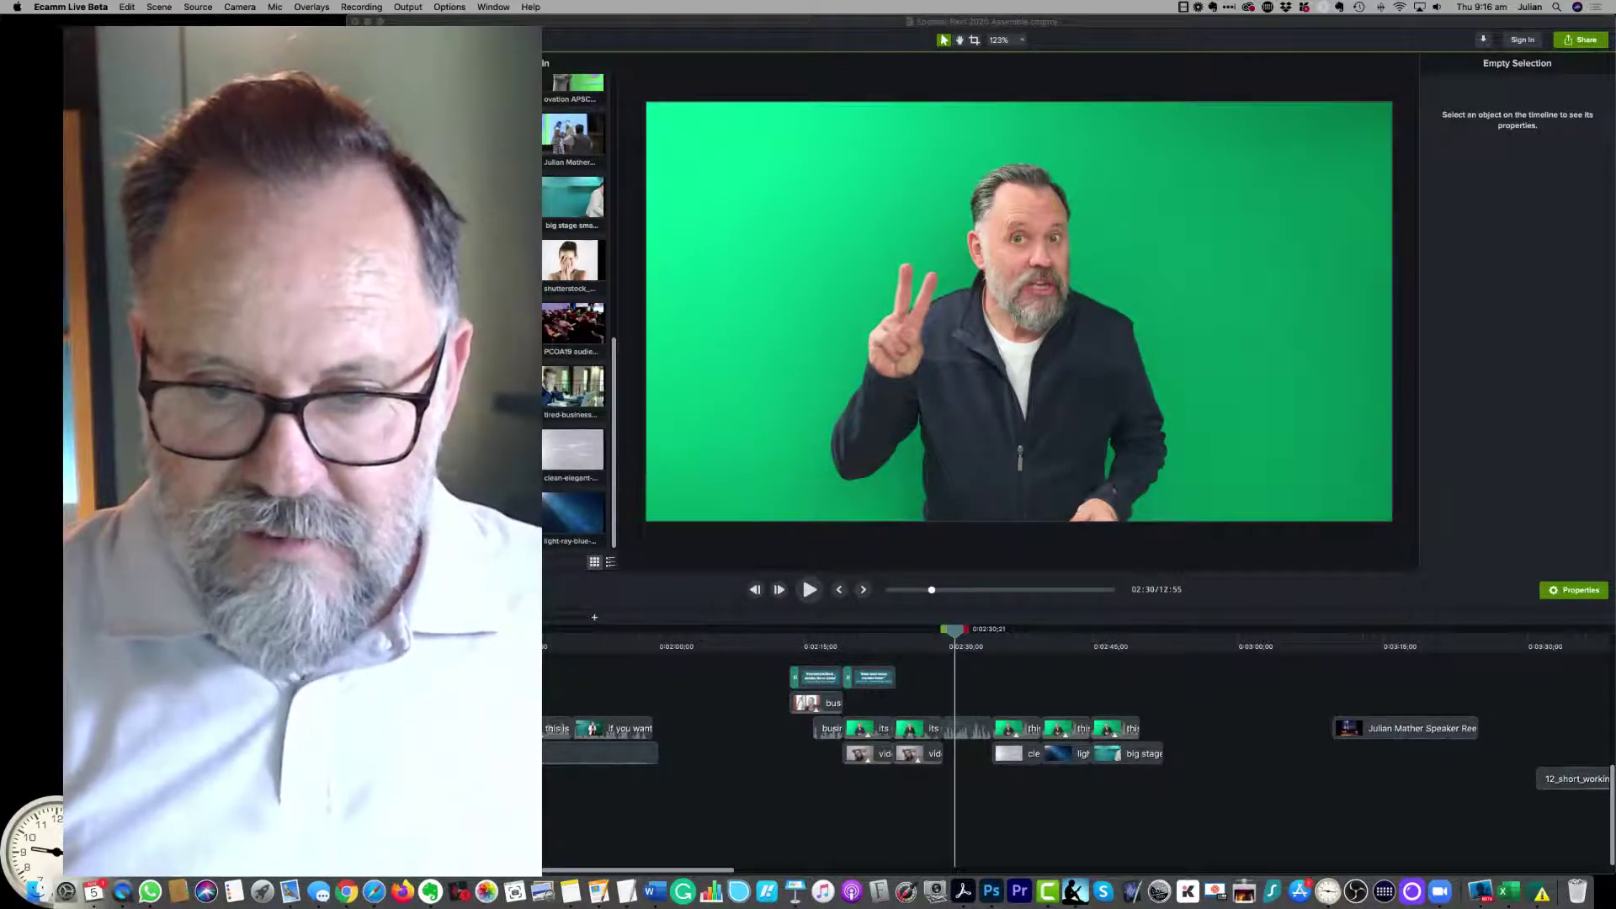
Move the clean-elegant abstract background clip to the track below, clear of the keyed clip, and preview the keyed clip at about 2:38.
left_click(1017, 754)
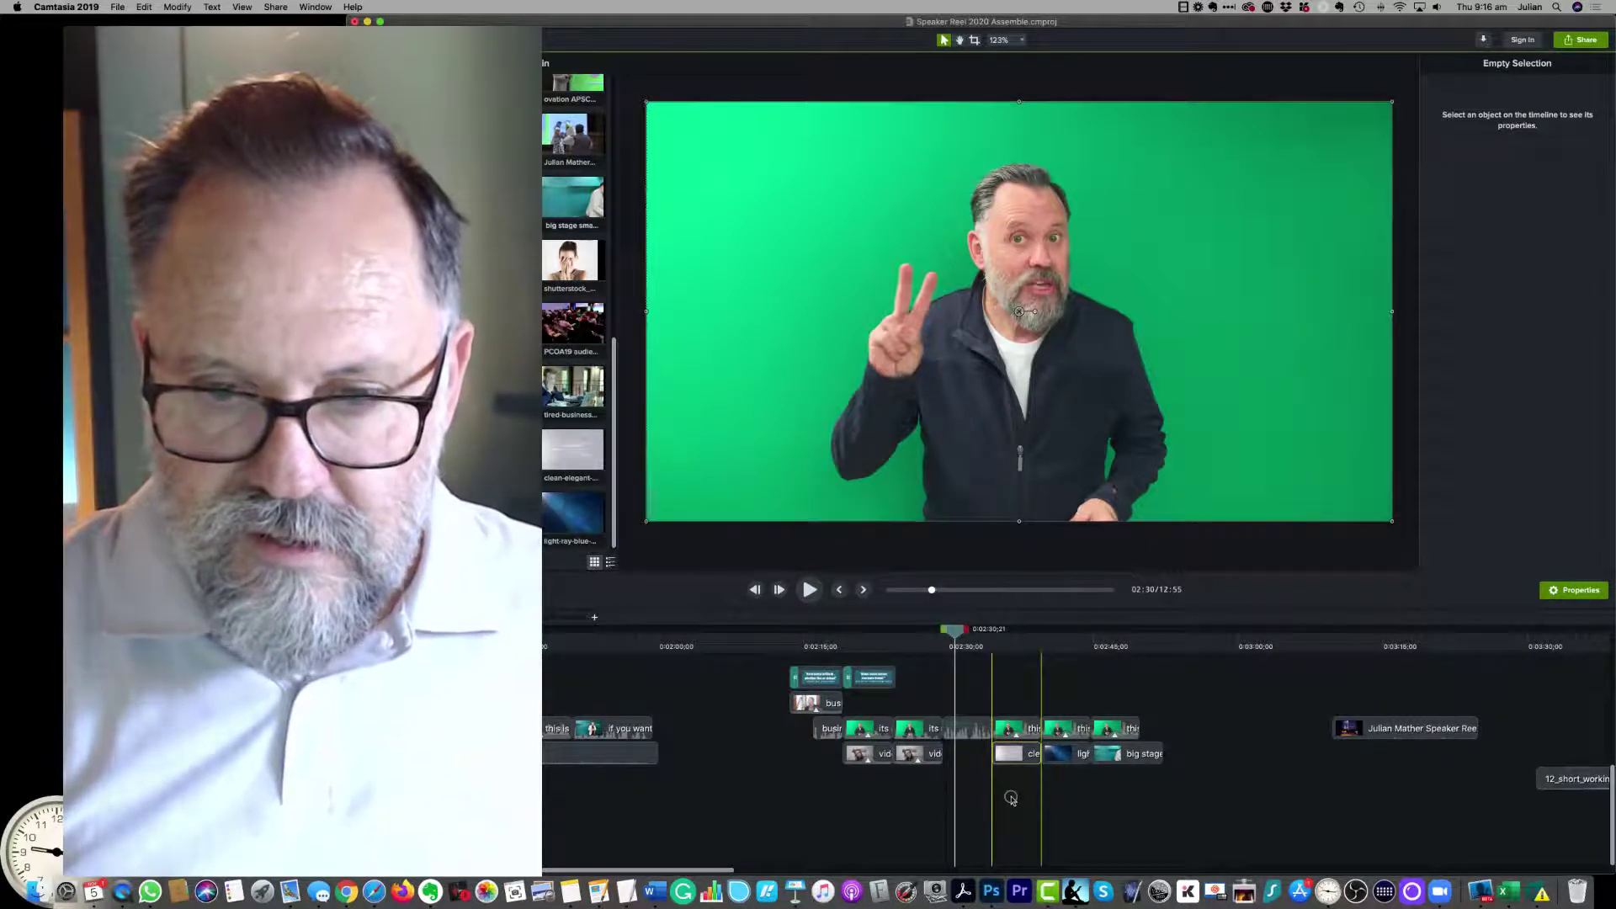
left_click_drag(1014, 753, 1087, 786)
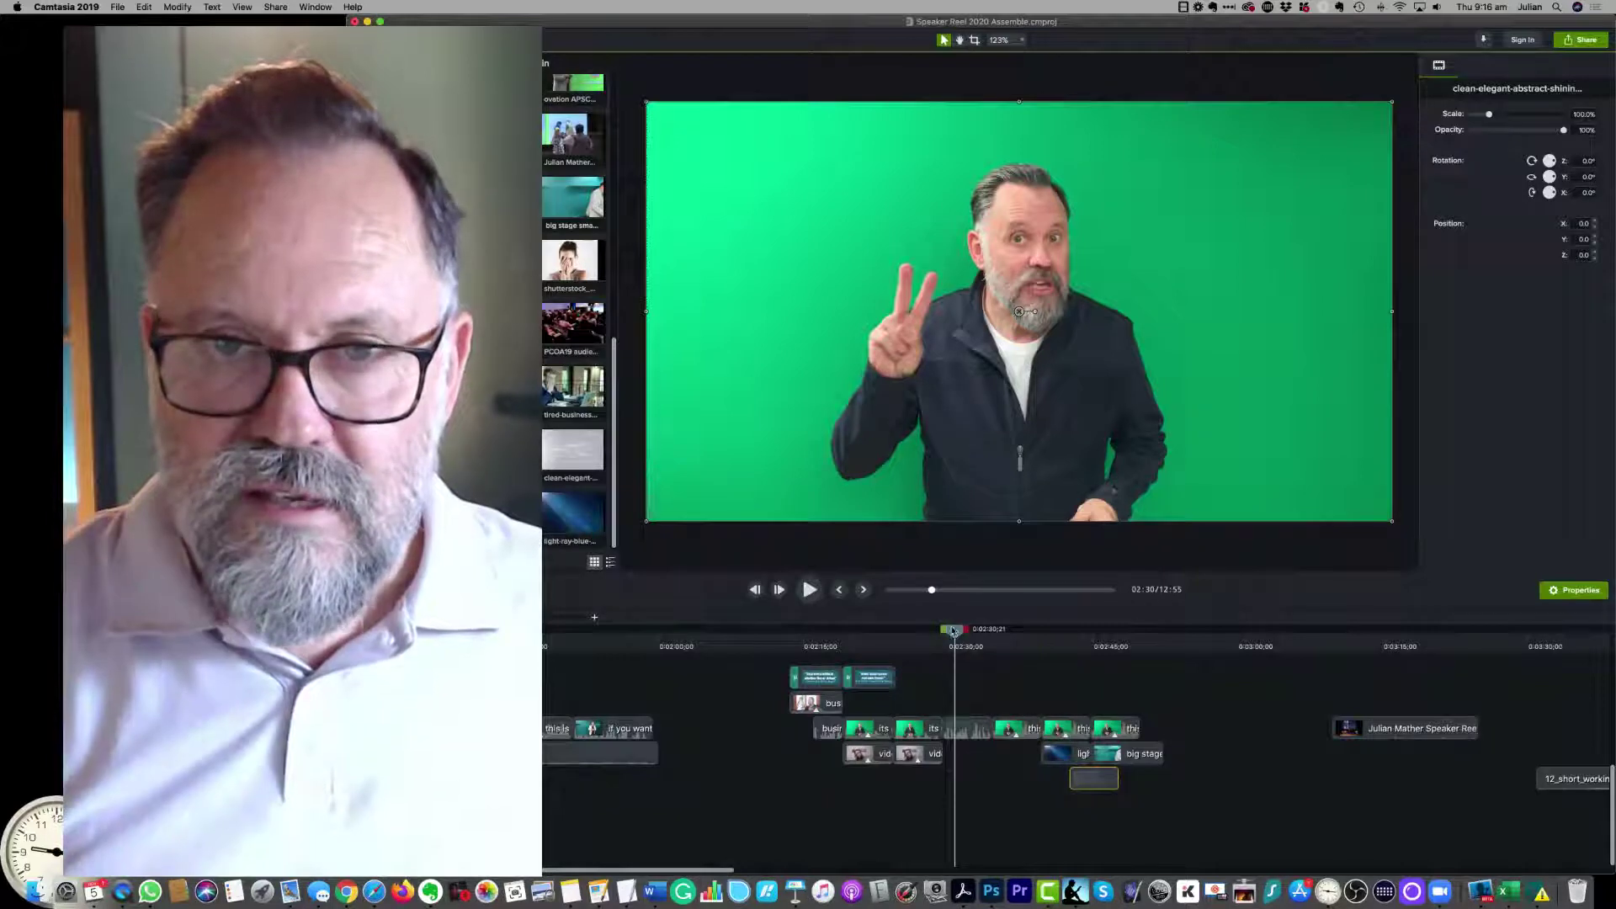
left_click(1023, 633)
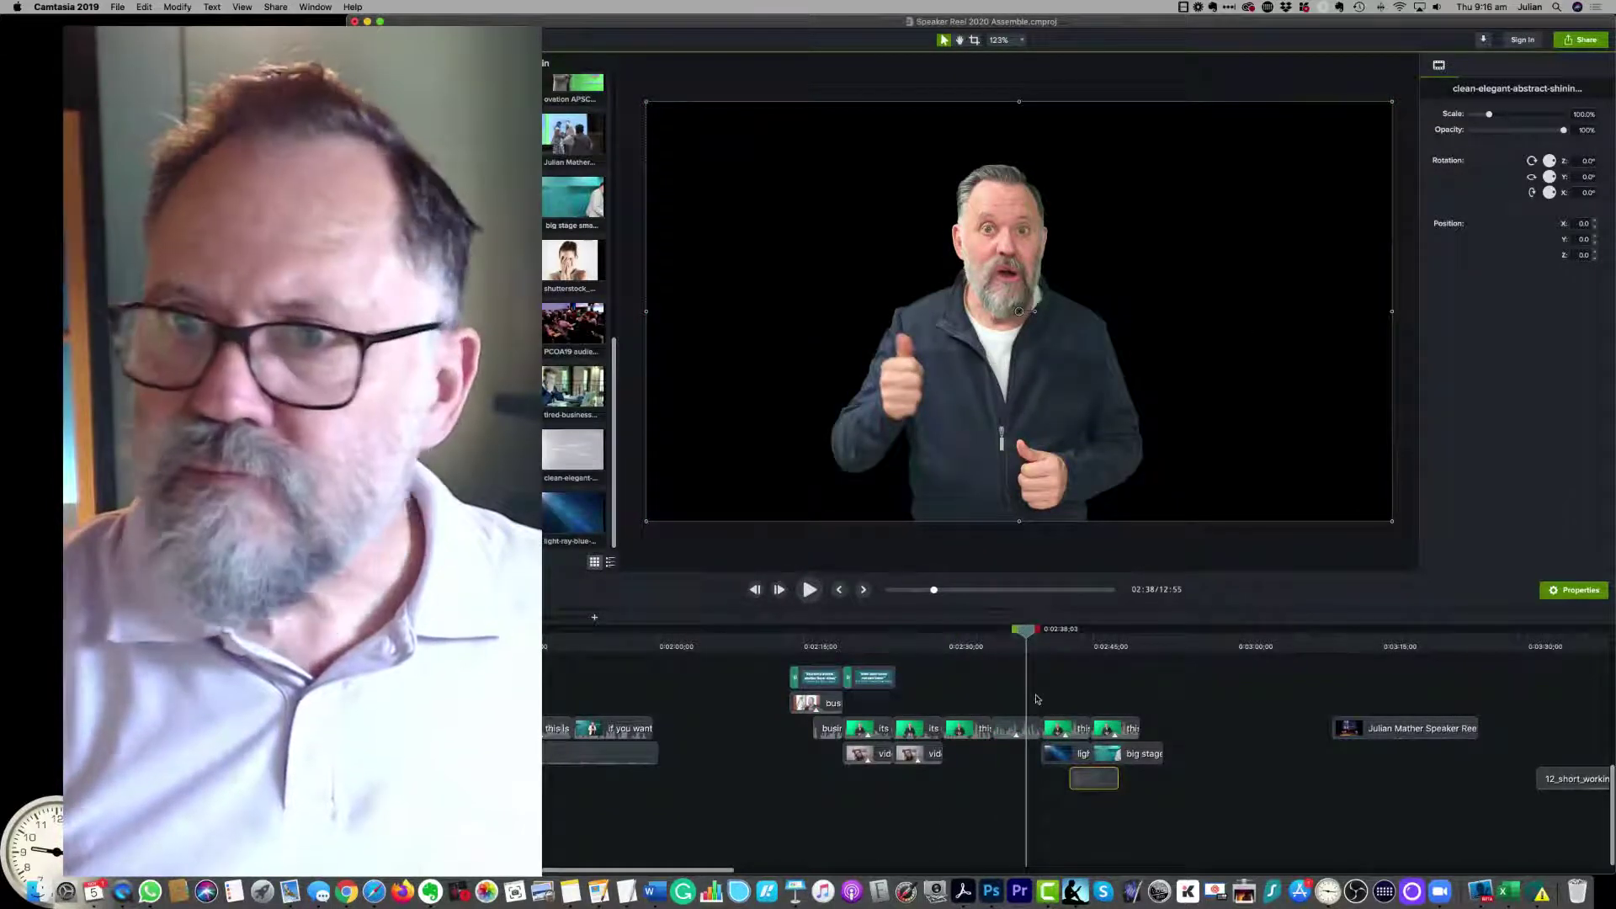
Select the keyed green-screen clip and compare its preview with the unkeyed clip just before it.
left_click(1025, 727)
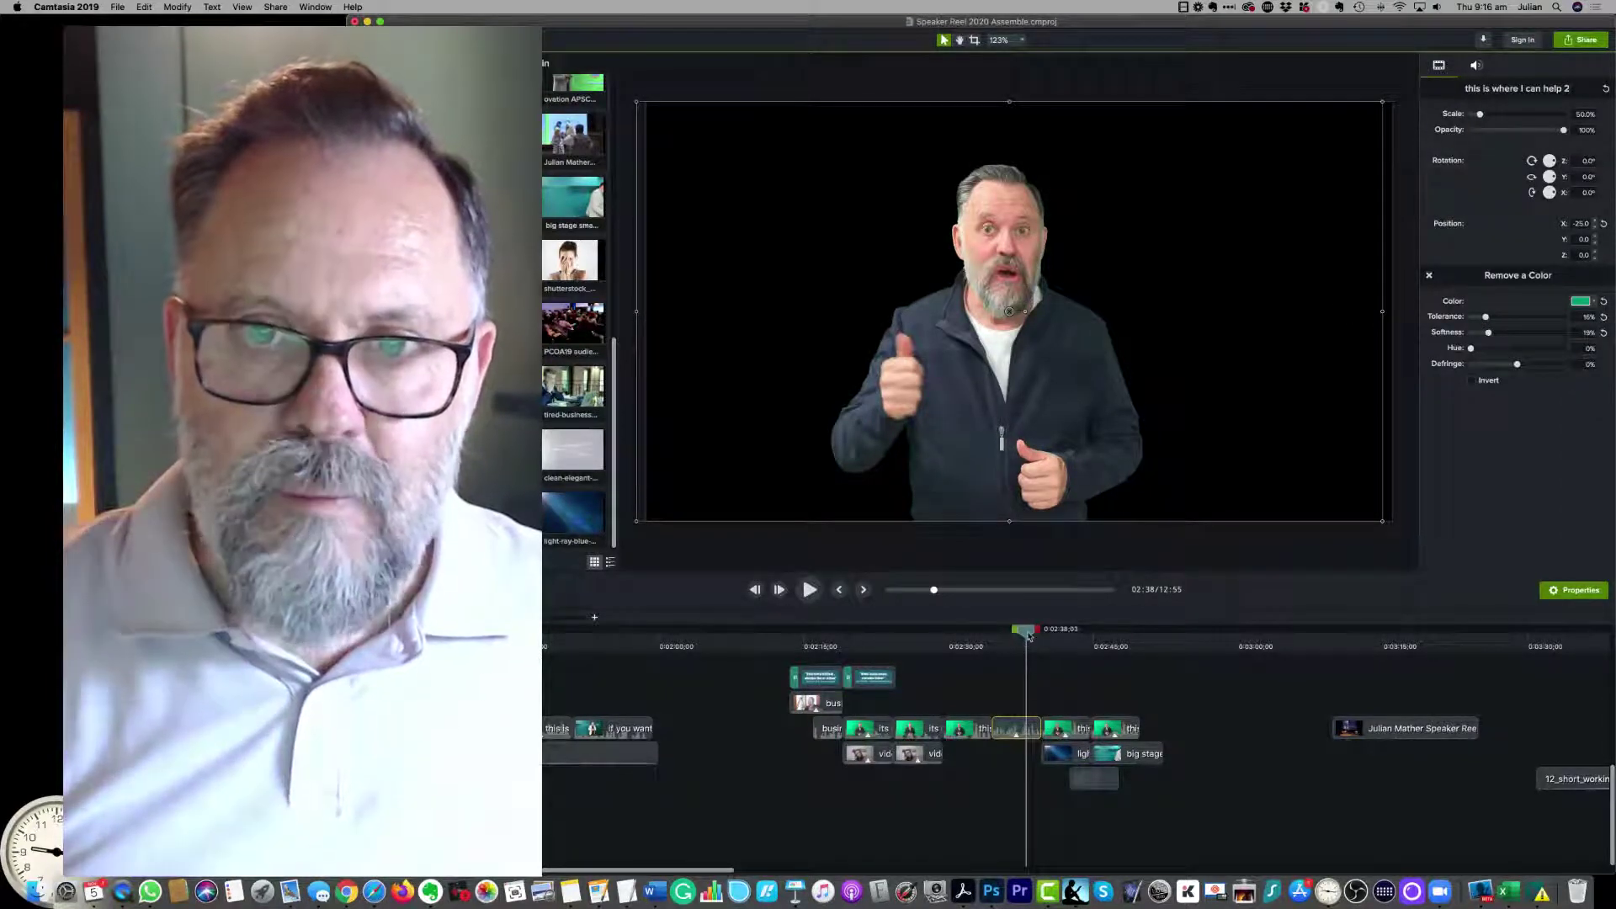
left_click_drag(1027, 642, 990, 653)
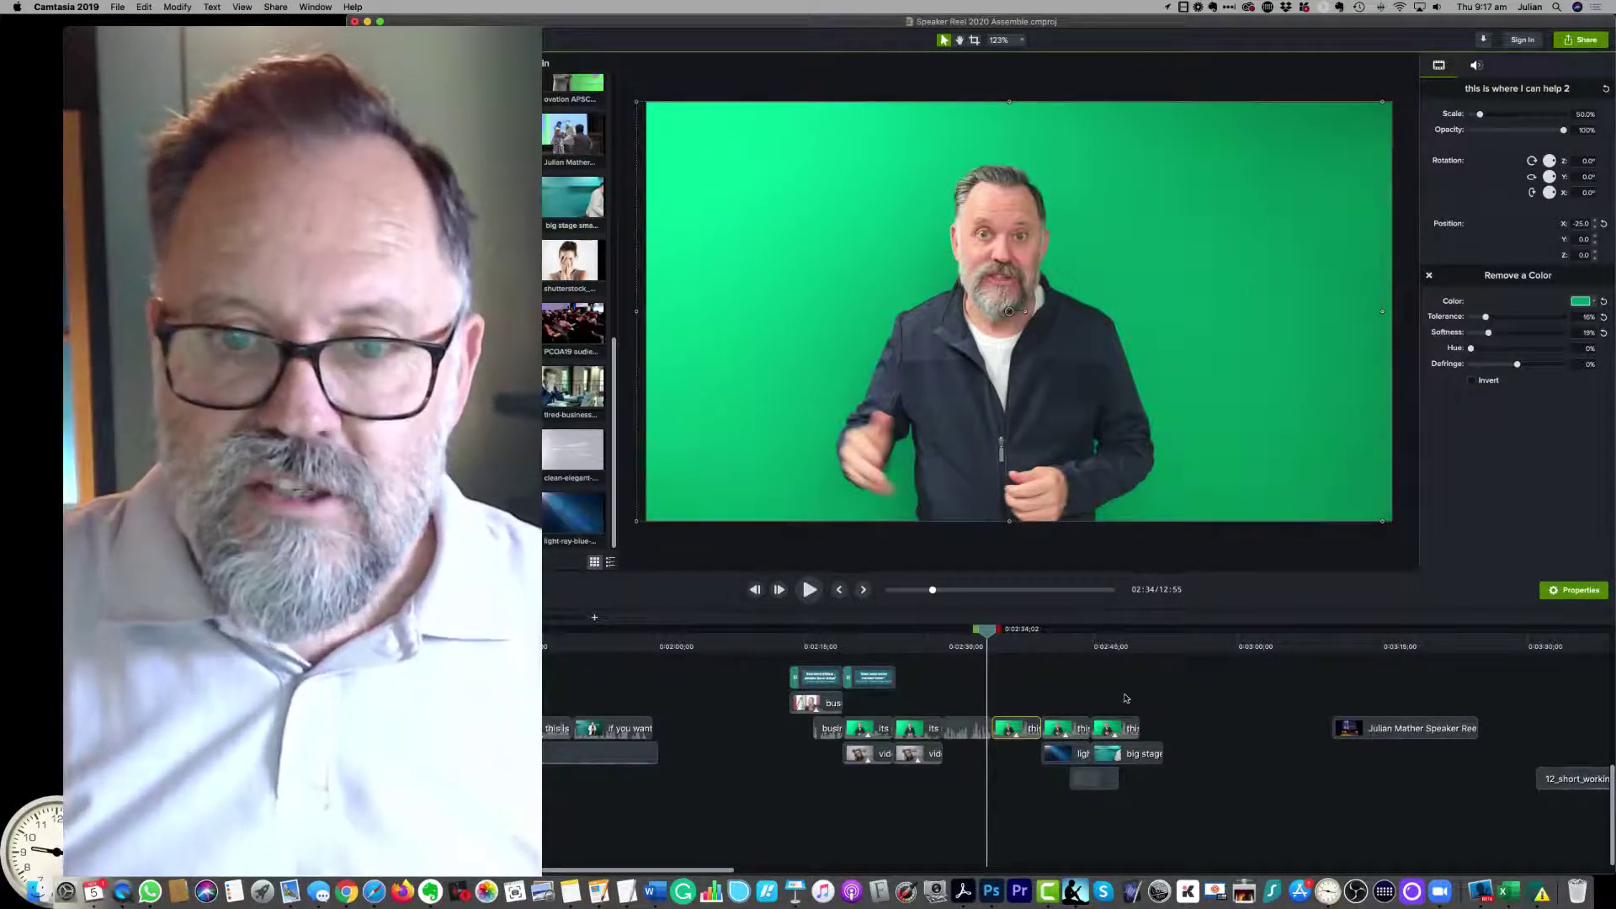
left_click_drag(985, 625, 1005, 627)
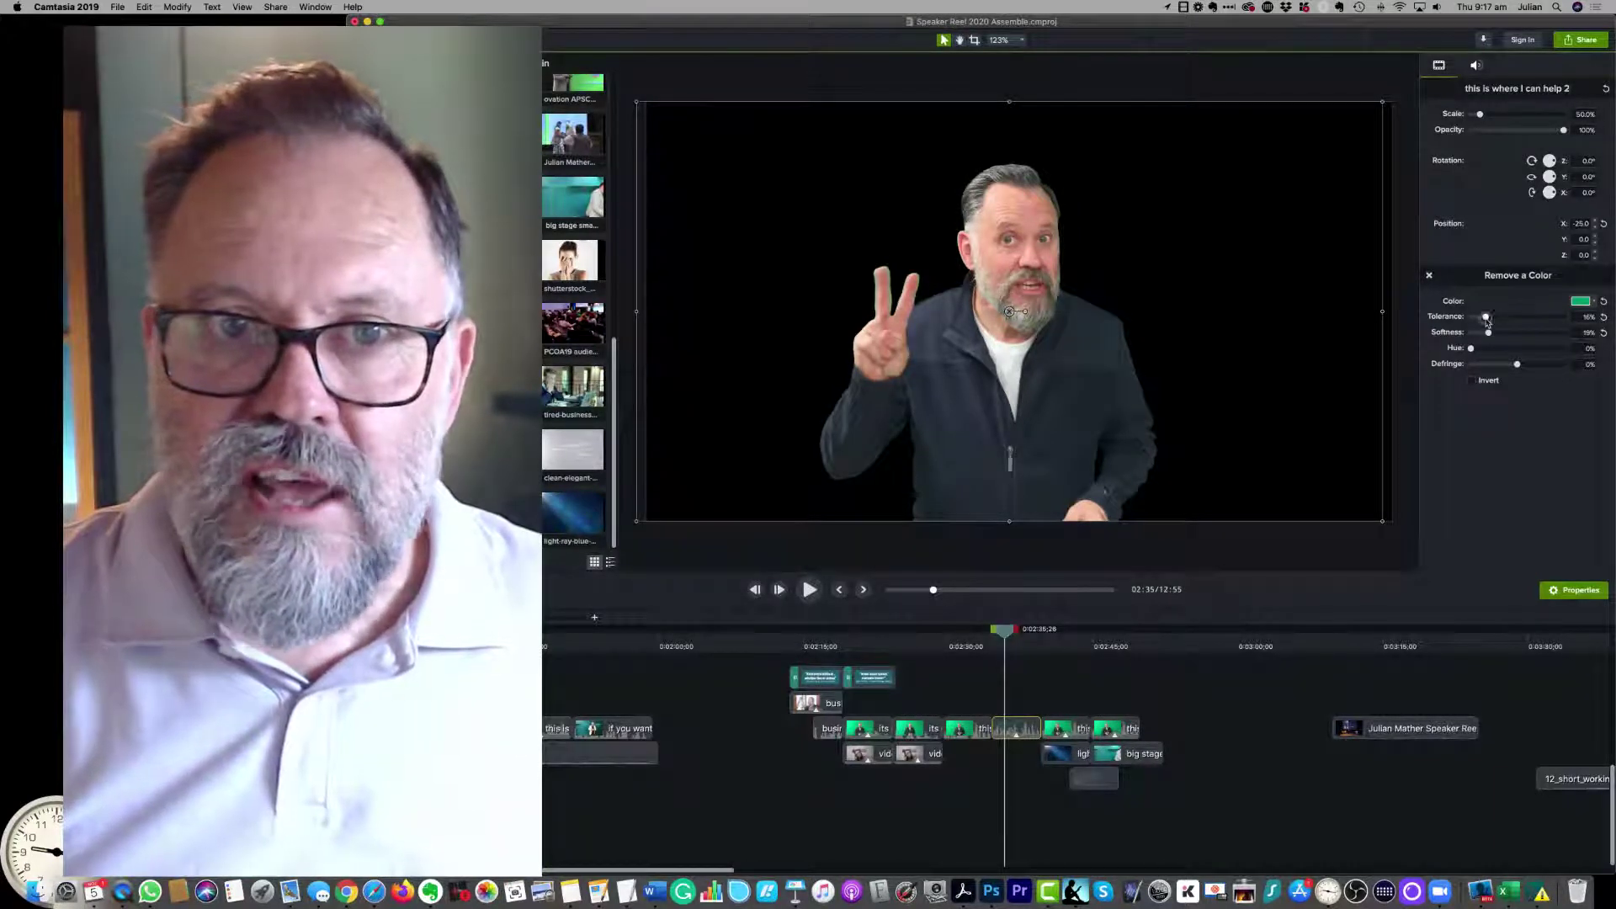
Try the Remove a Color effect with 0% tolerance and with Invert toggled on and off, and set the tolerance to 17%.
left_click_drag(1484, 318, 1458, 326)
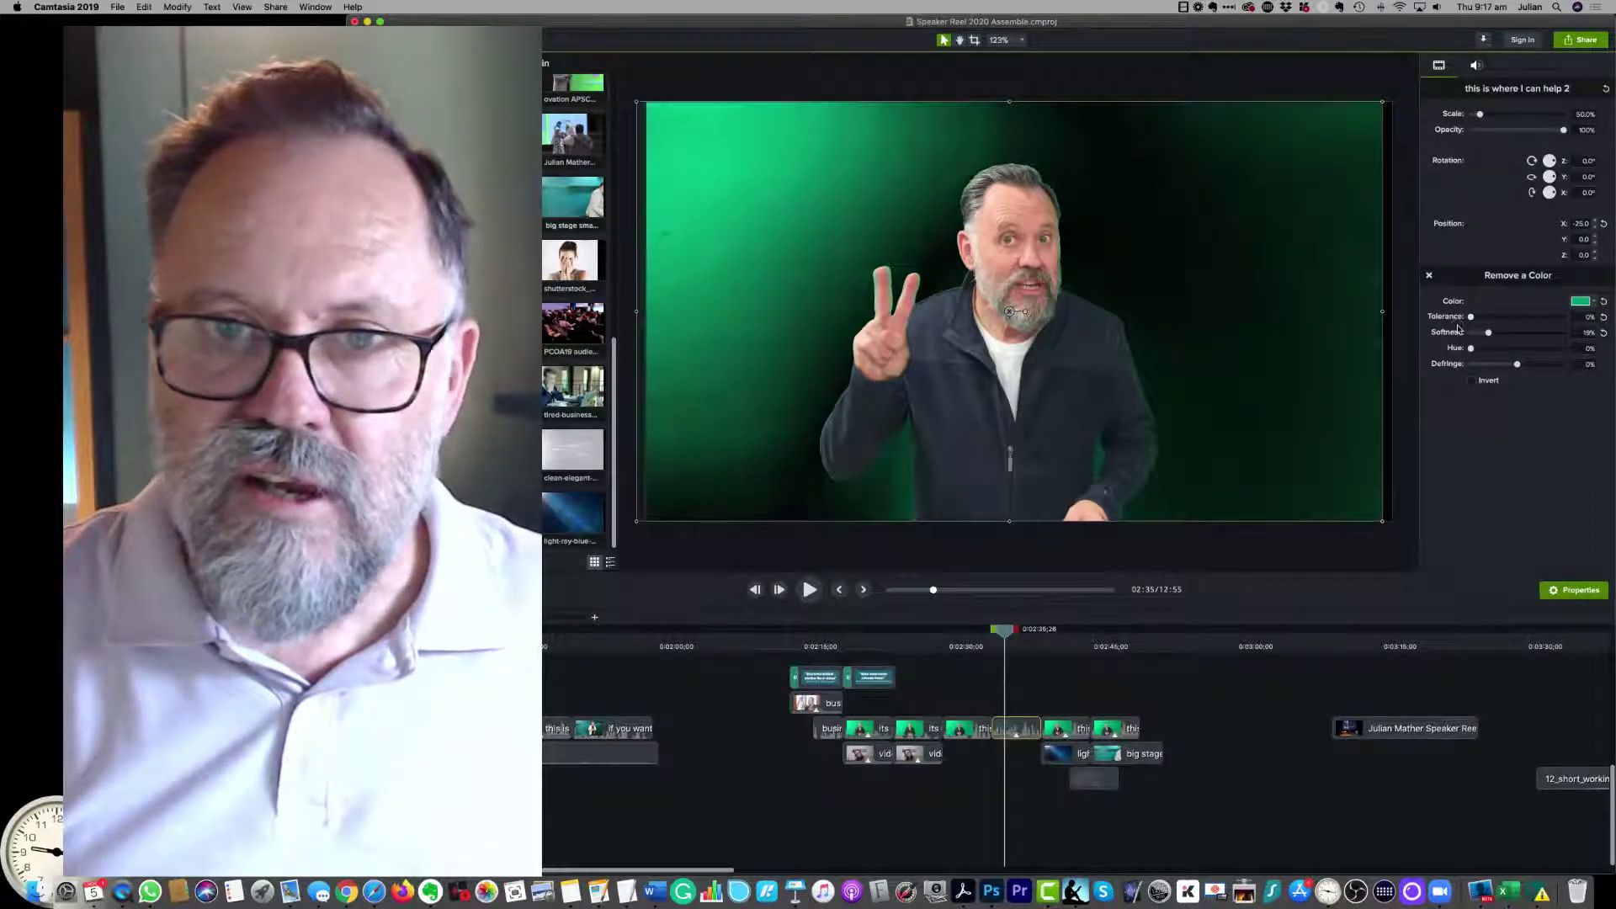
left_click(1472, 381)
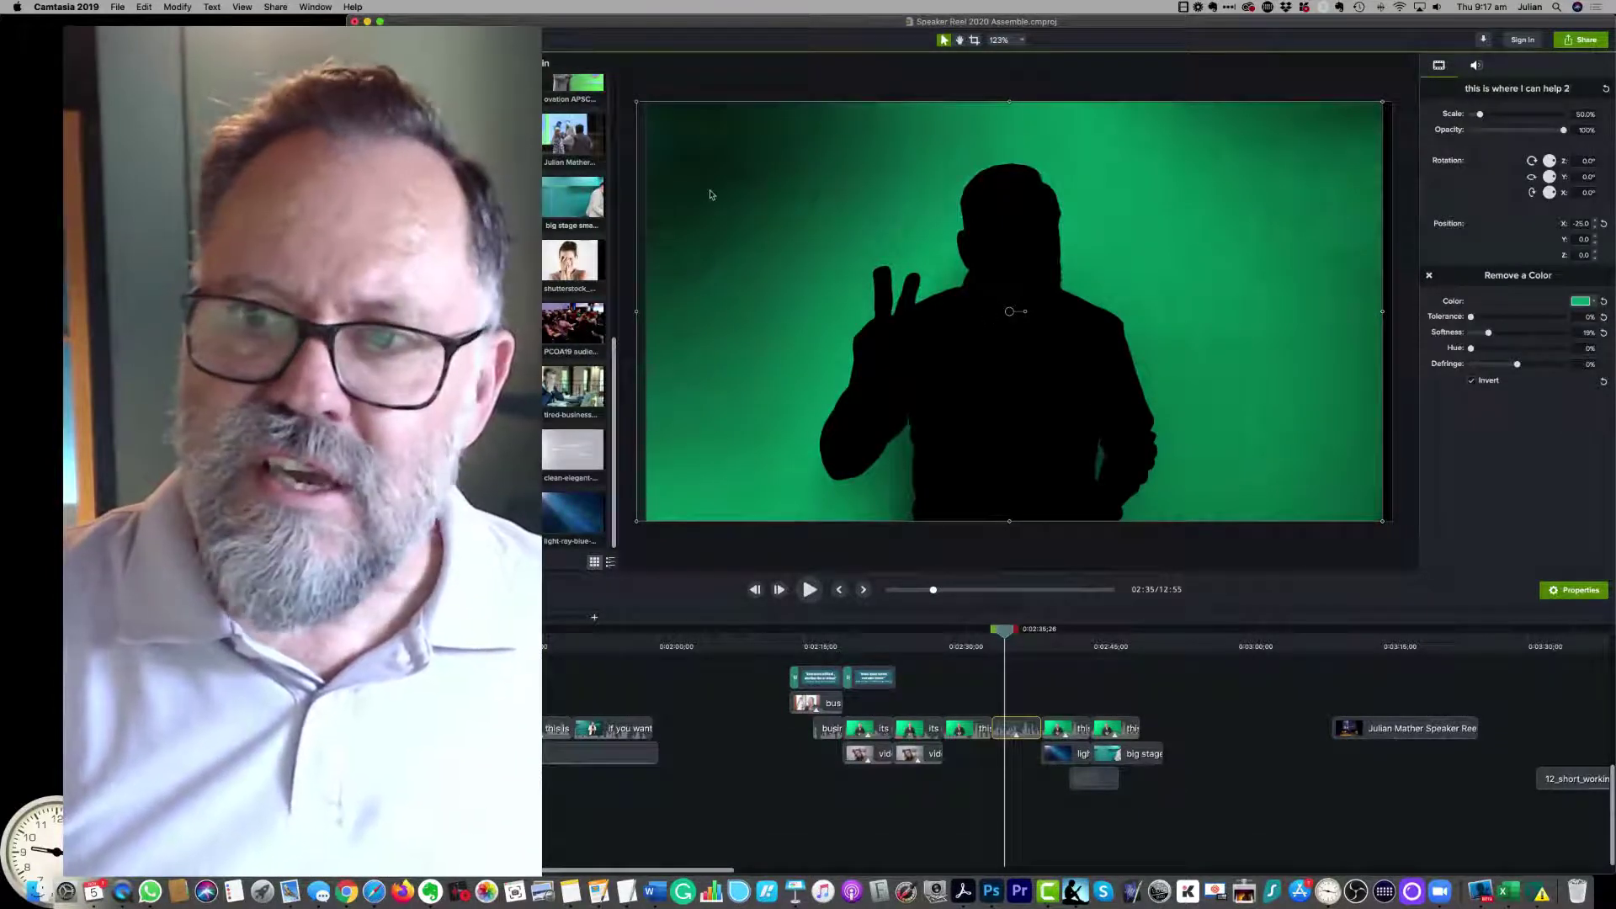
left_click(1471, 381)
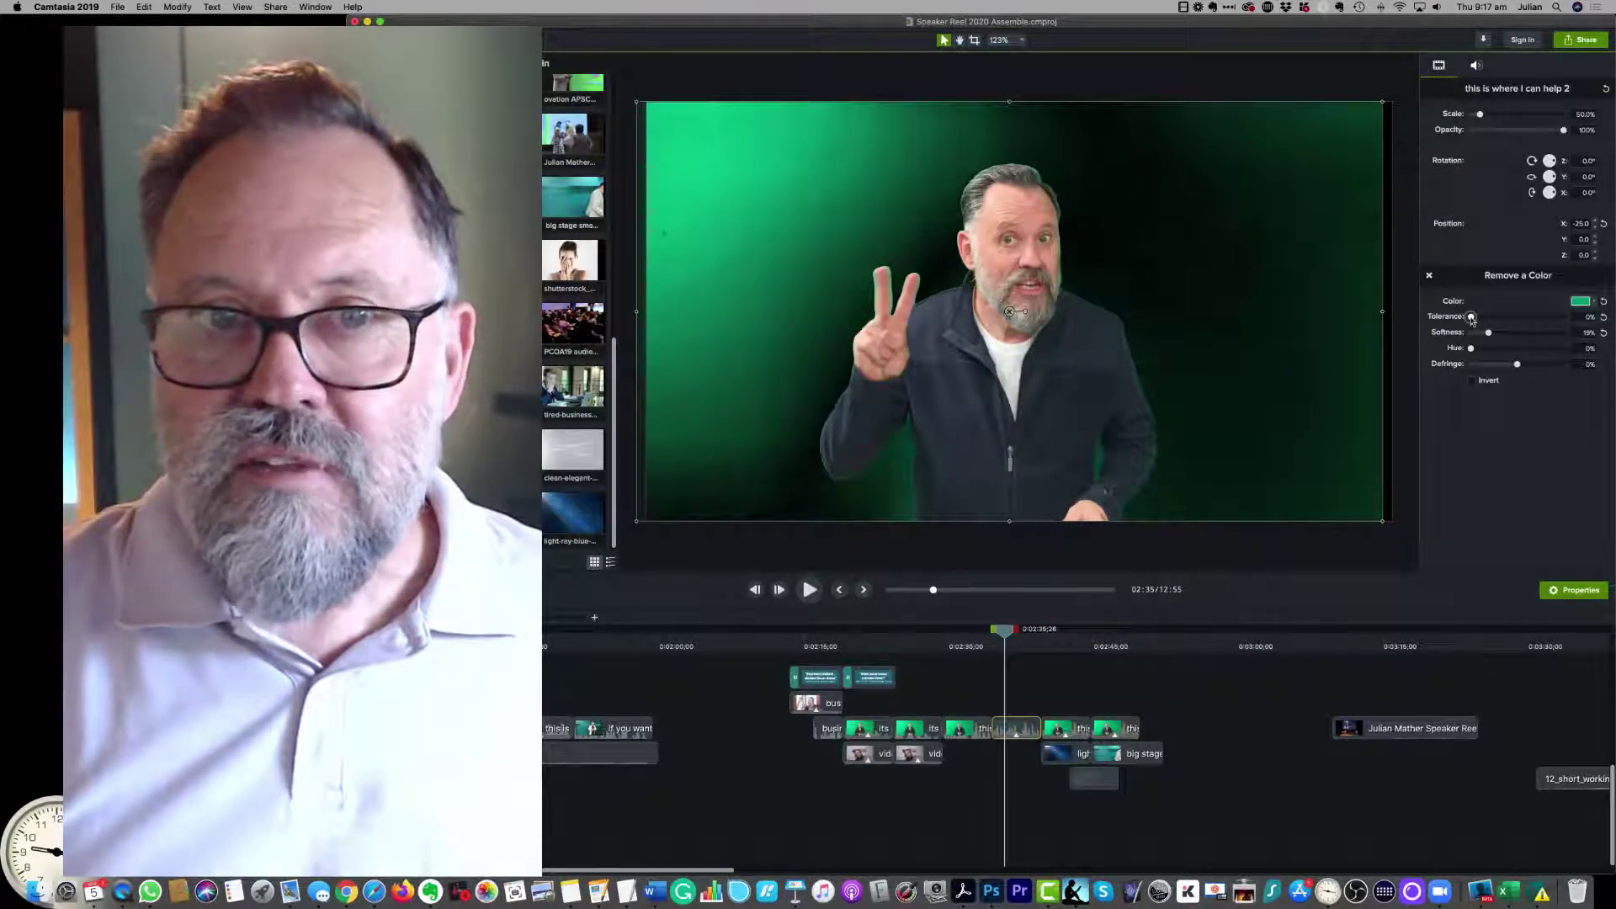
left_click_drag(1472, 316, 1488, 319)
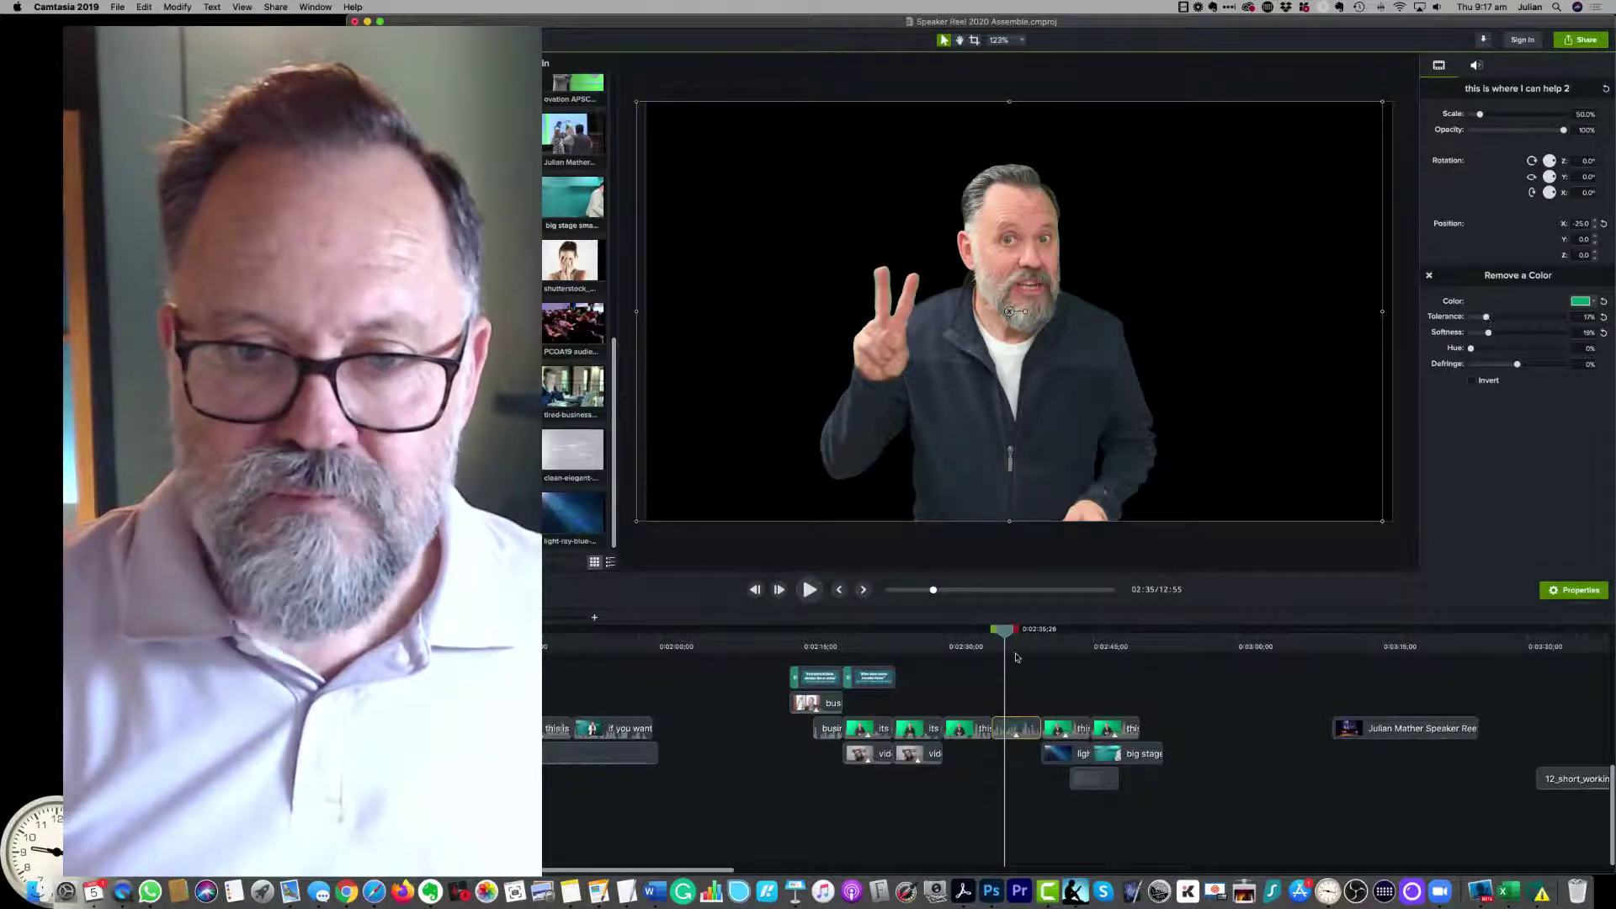
Check the unkeyed clip at about 2:32, and move the clean-elegant background clip back directly beneath the keyed clip.
left_click_drag(1011, 638, 972, 633)
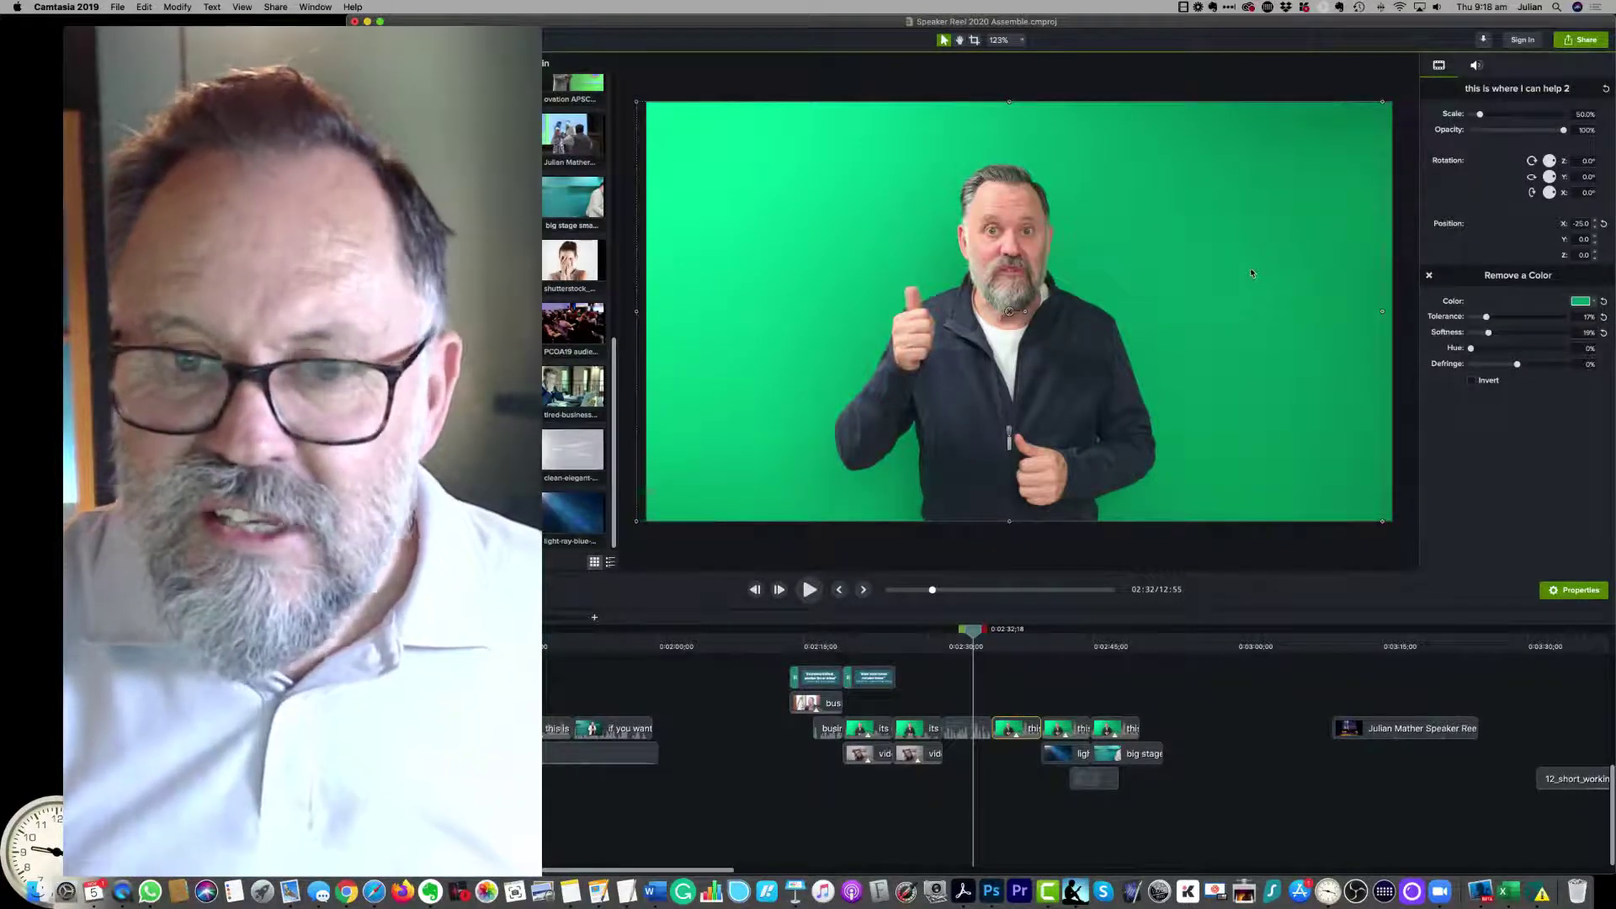
key("super+z")
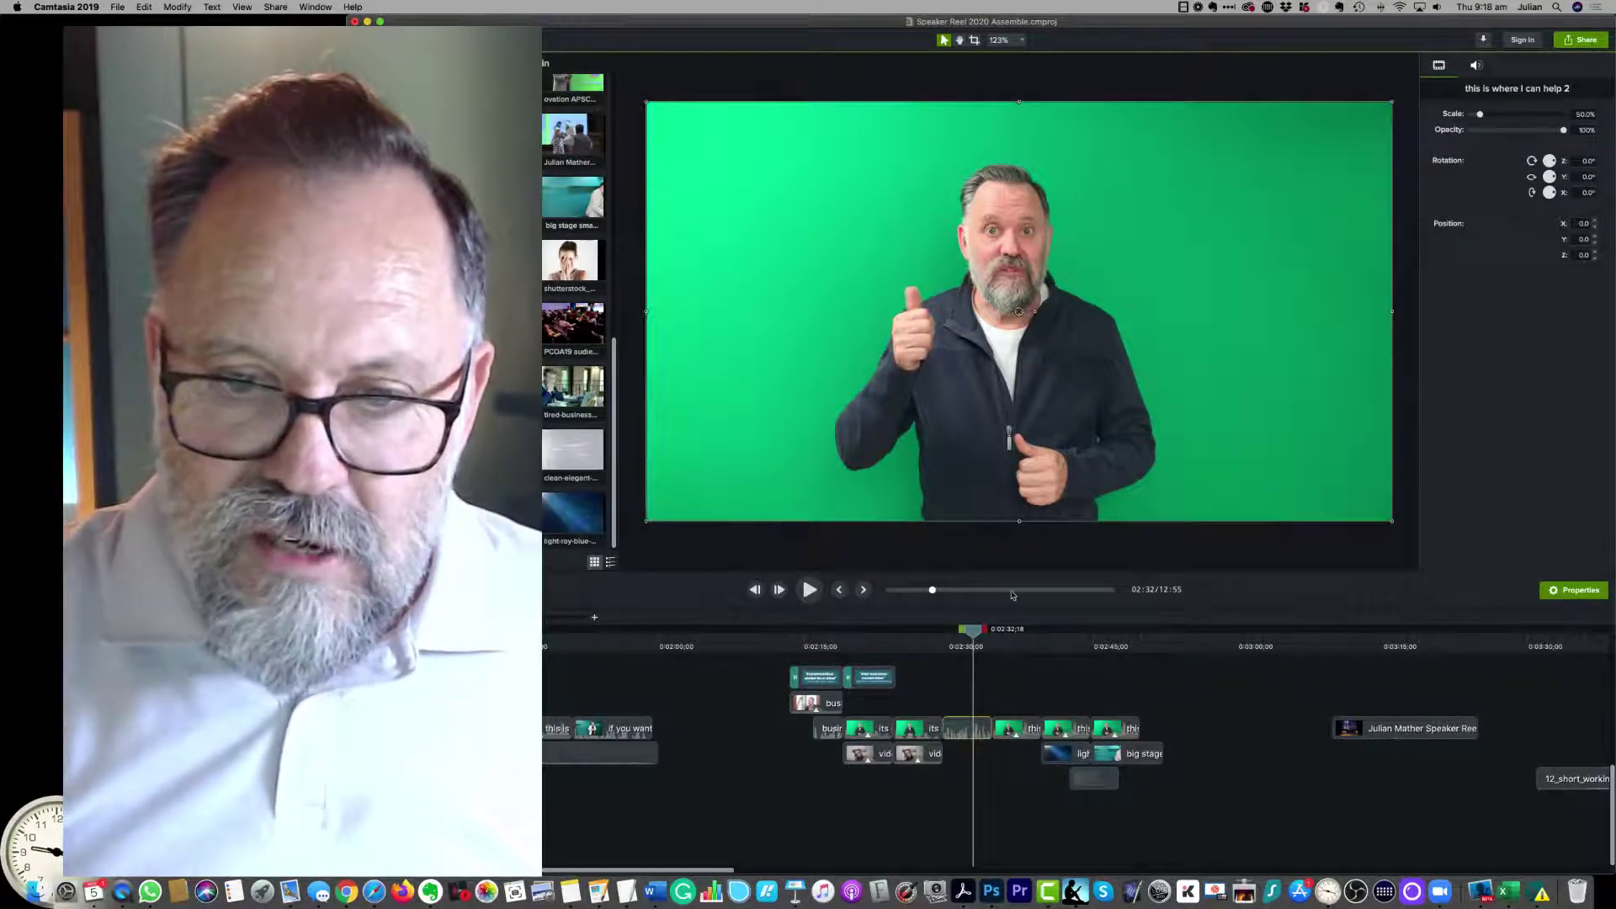
left_click_drag(968, 633, 984, 633)
left_click_drag(1079, 779, 1002, 750)
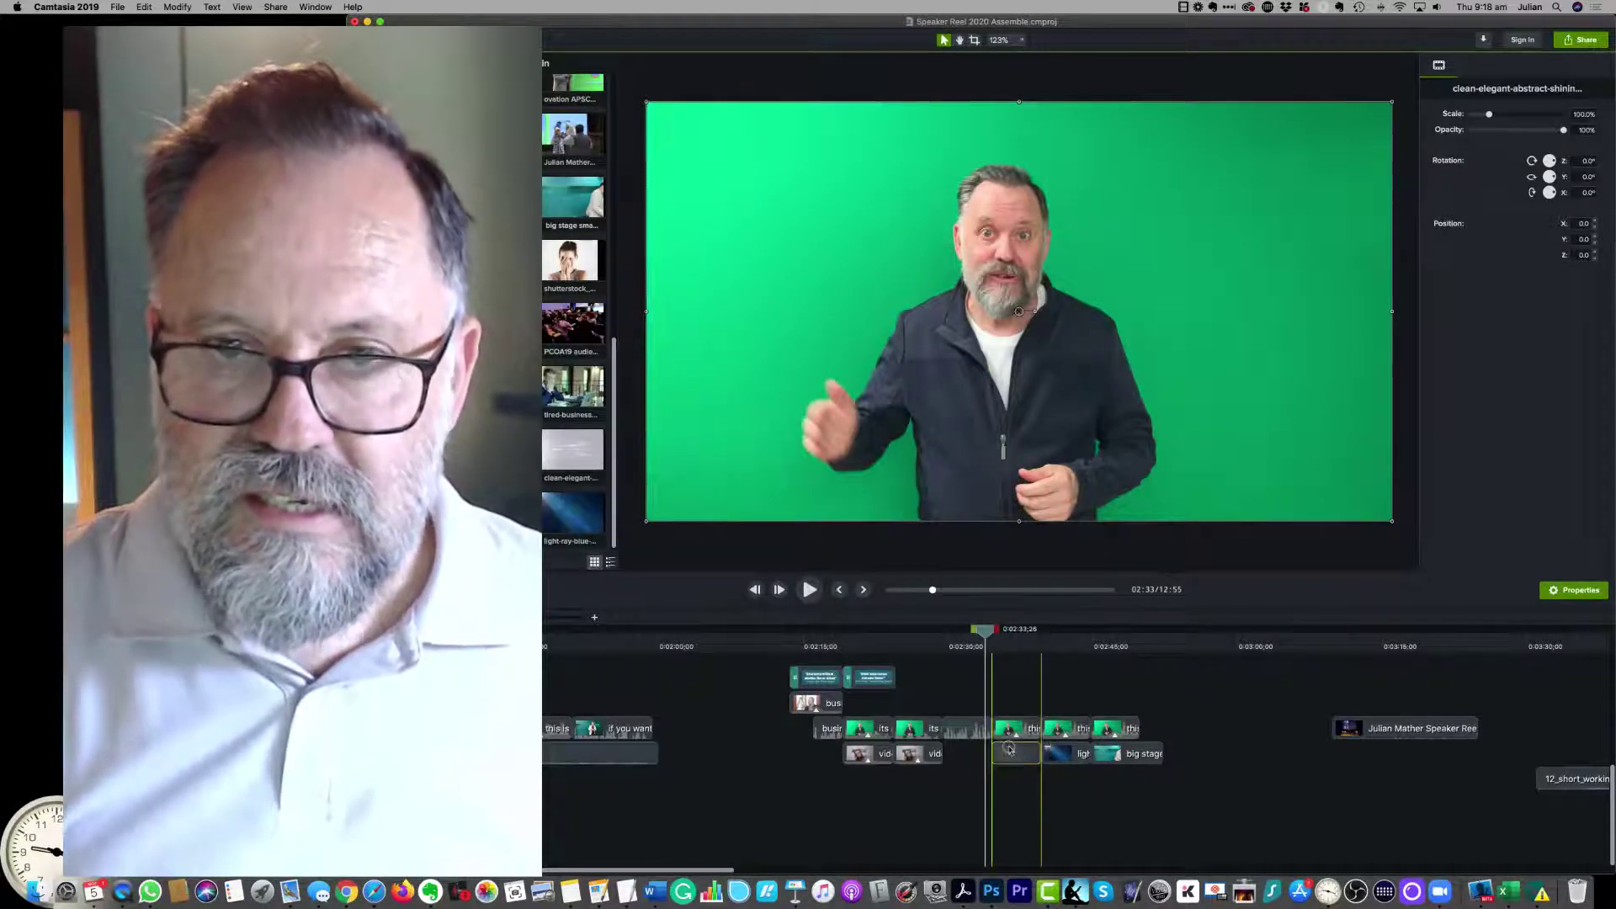
Play the keyed clips over the light and blue backgrounds, and return the playhead to the light background at about 2:35.
left_click_drag(986, 632, 1002, 638)
key("space")
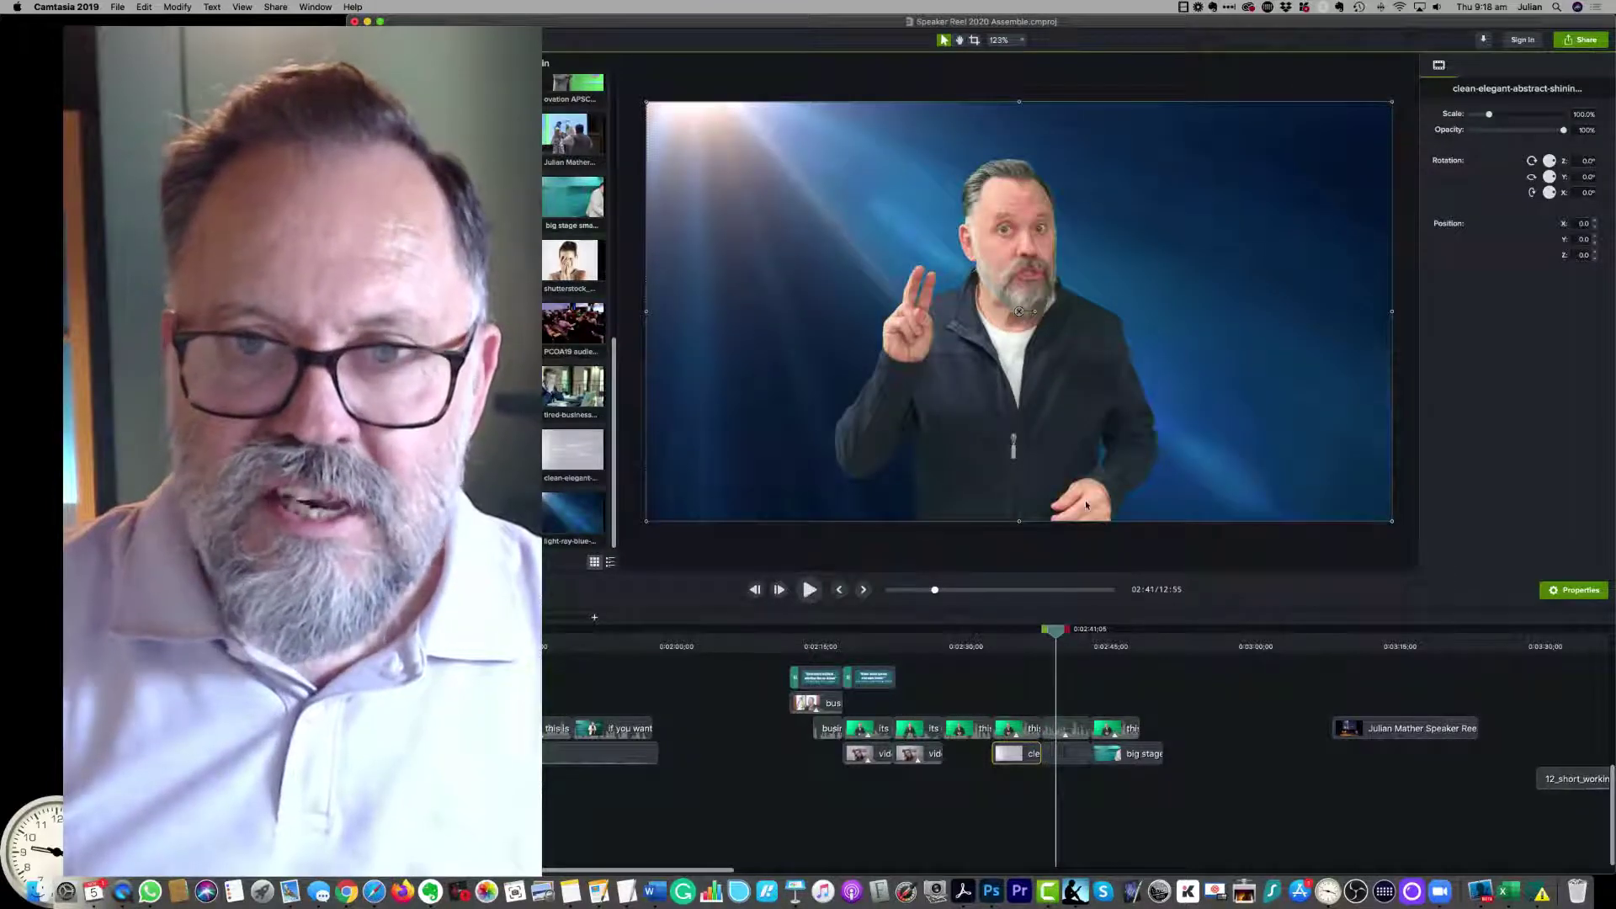
left_click(1062, 636)
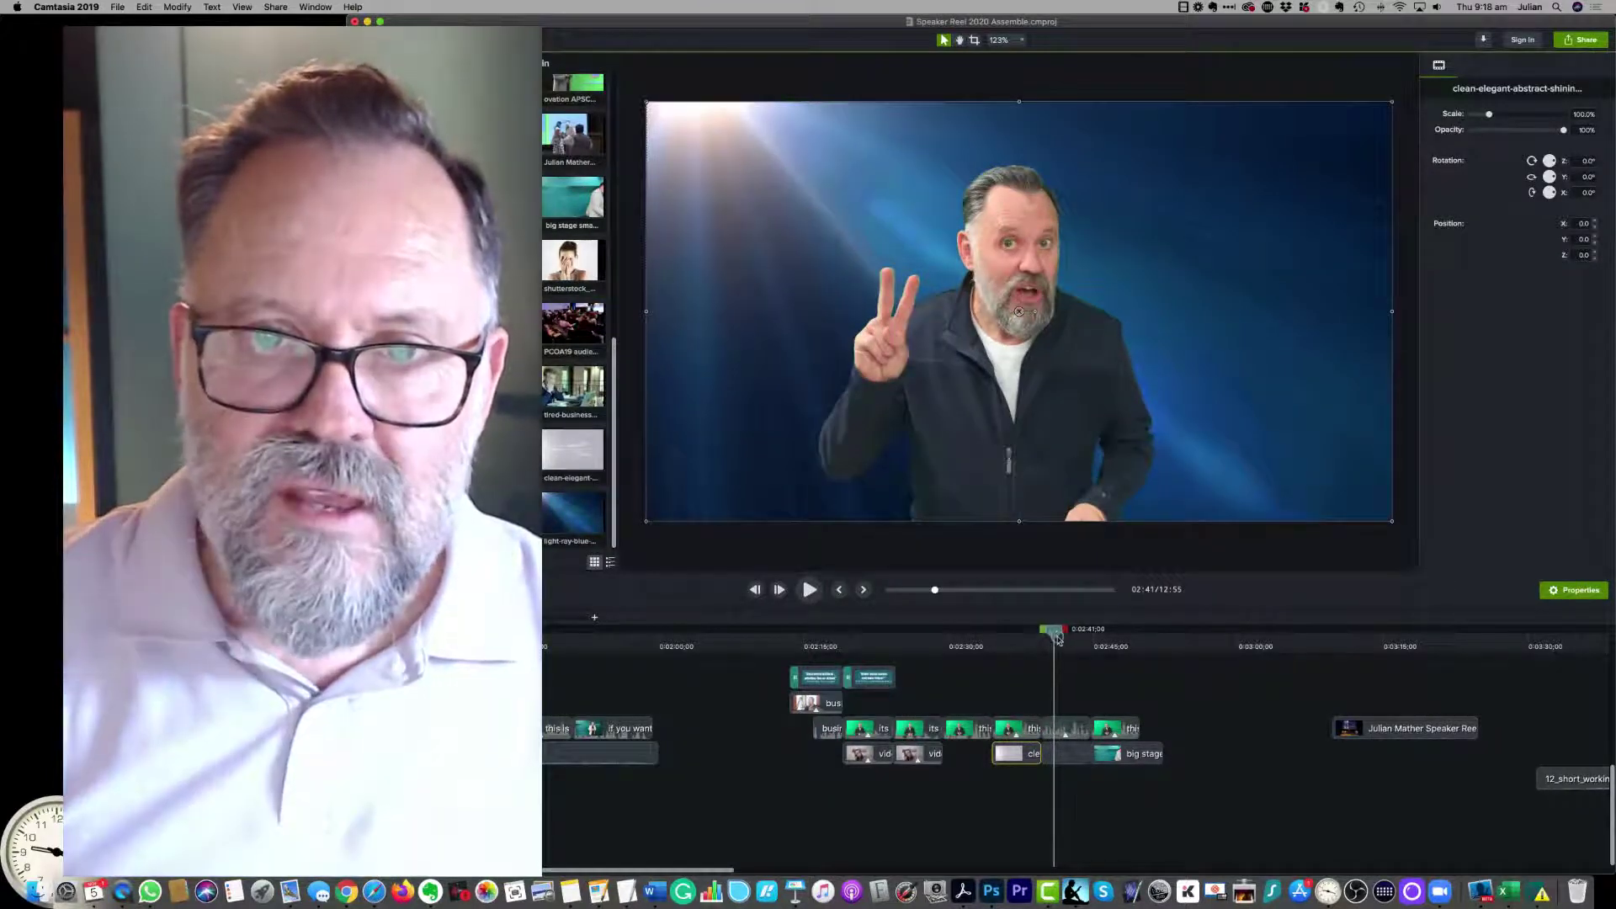
left_click_drag(1063, 636, 1001, 648)
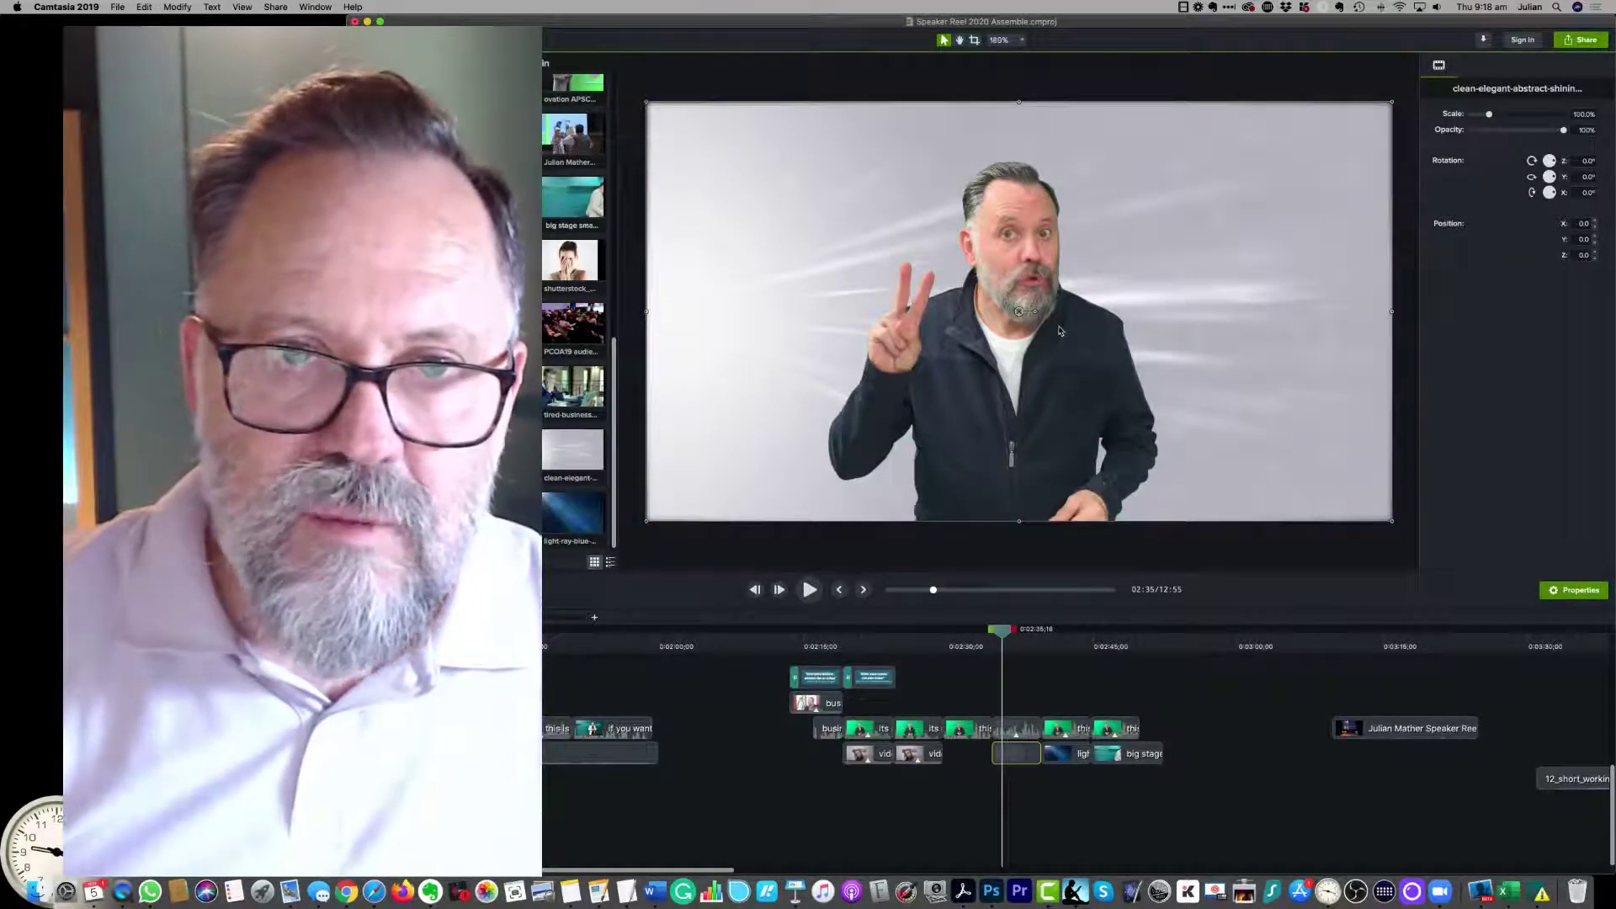
Examine the keyed edges around the speaker's hand and face up close against the light background.
scroll(1059, 331, "up", 2)
scroll(1059, 335, "up", 4)
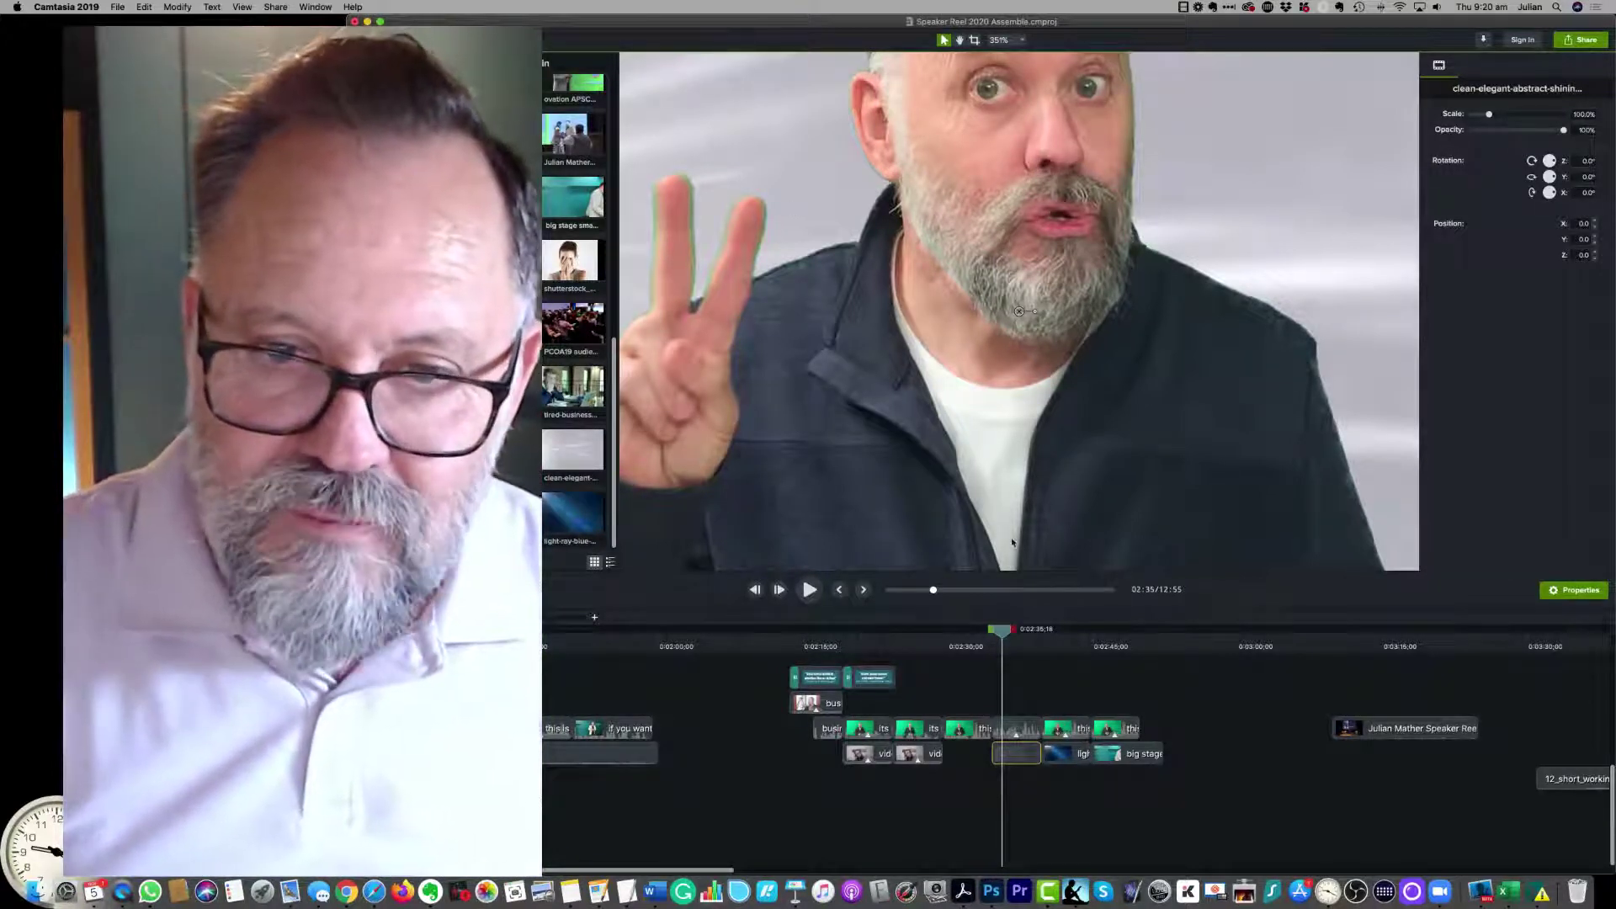
scroll(1007, 531, "down", 3)
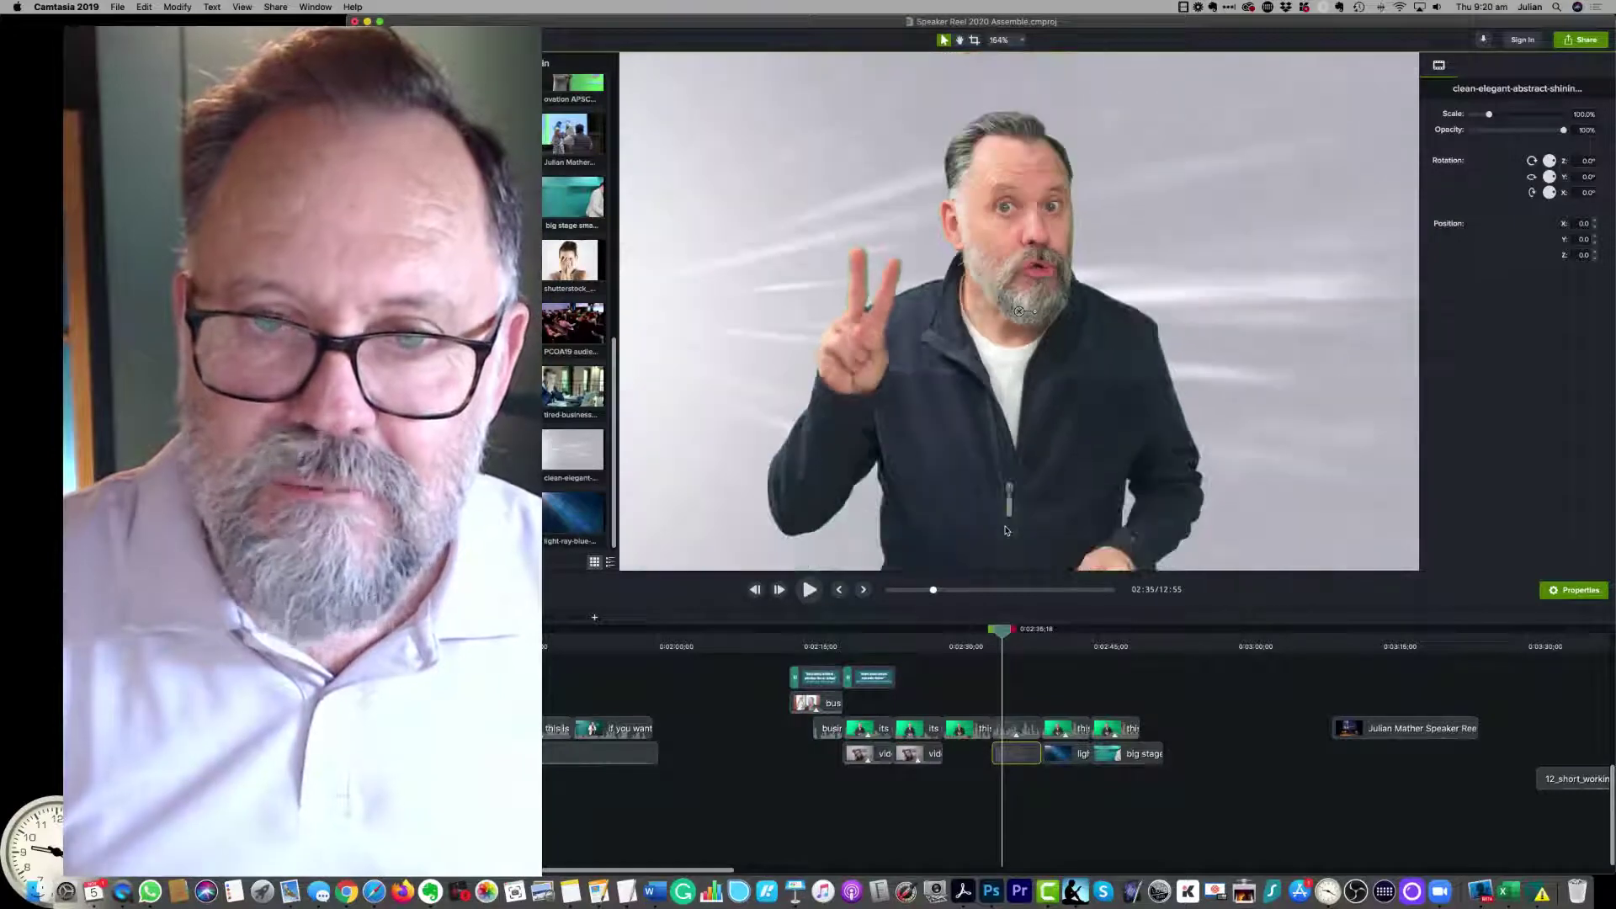
scroll(1007, 530, "down", 2)
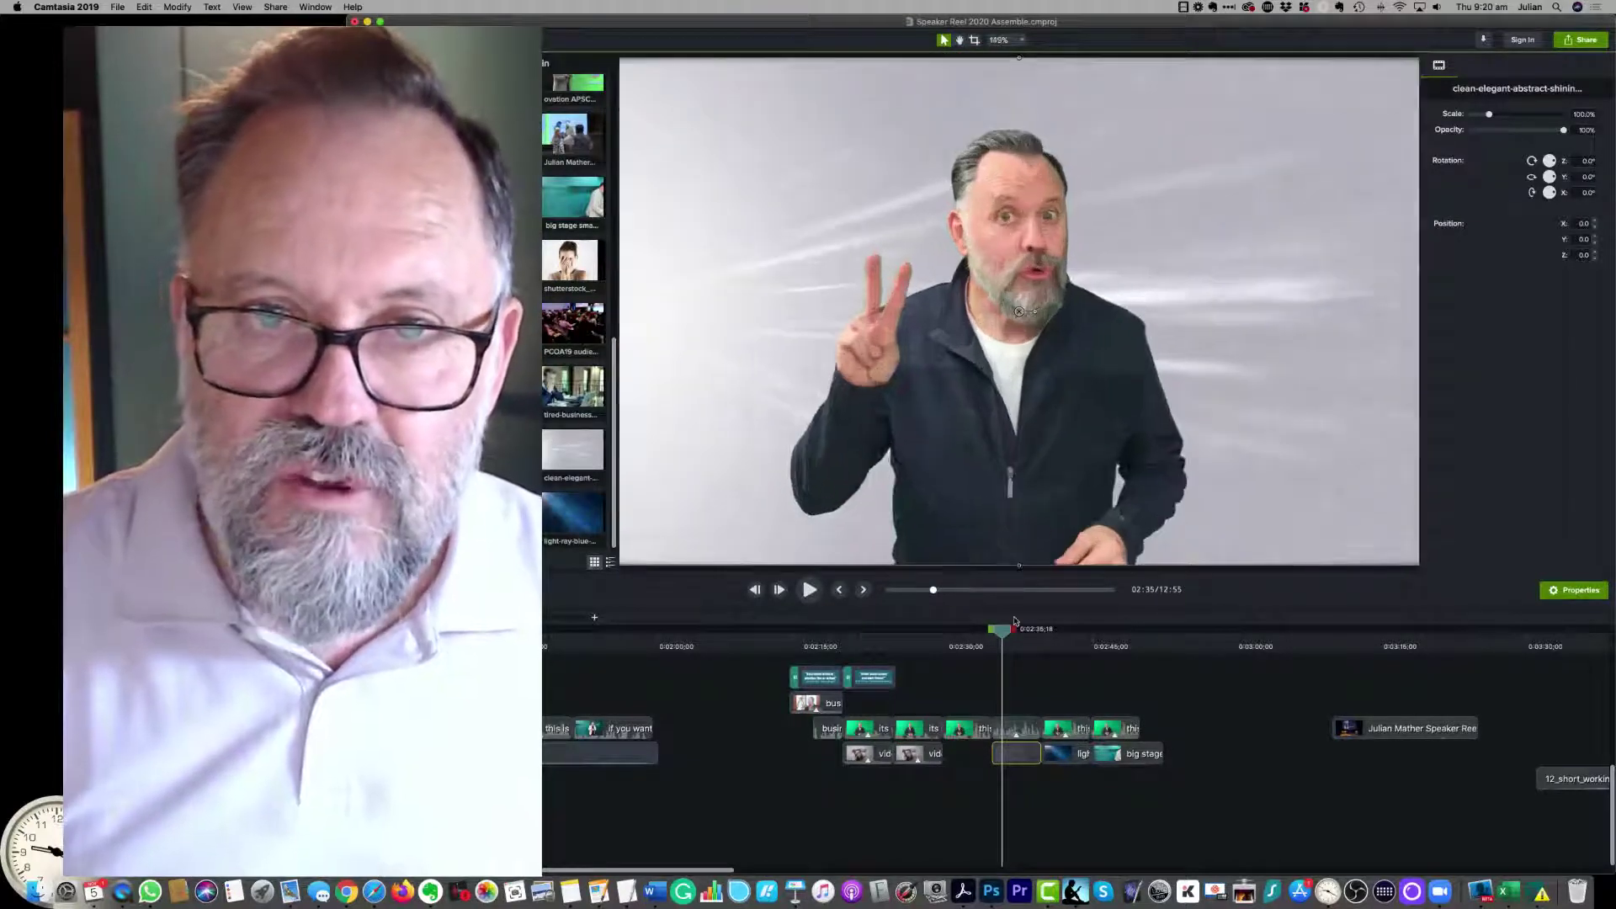
Scrub from the light background through the blue light-ray background to the stage background at about 2:45.
left_click_drag(1007, 632, 1008, 632)
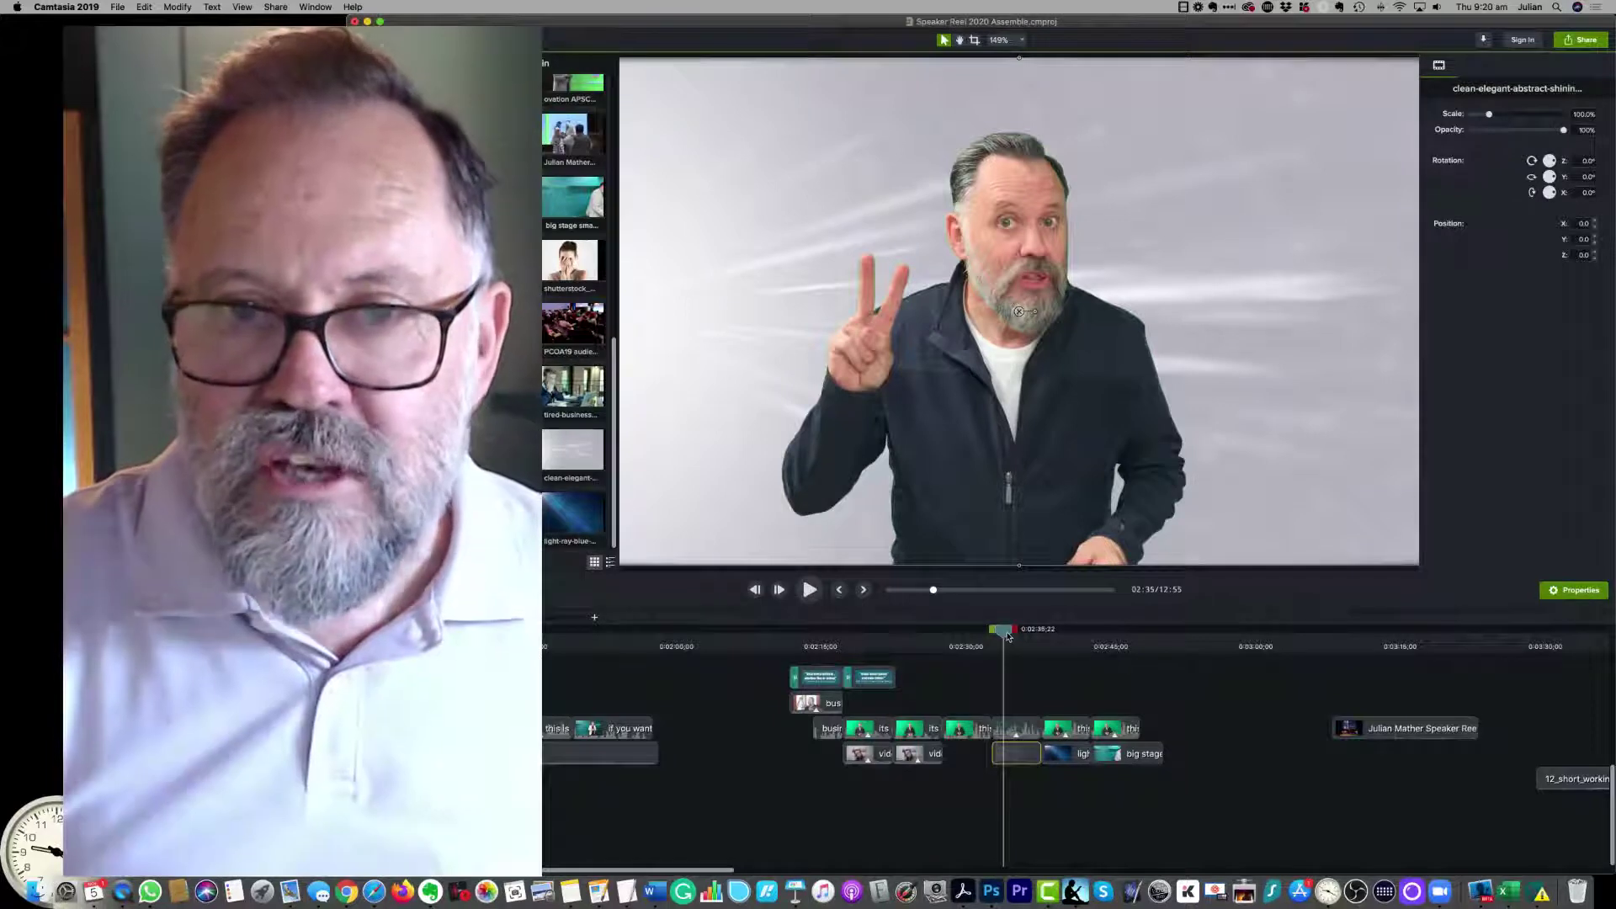
left_click_drag(1003, 631, 1058, 638)
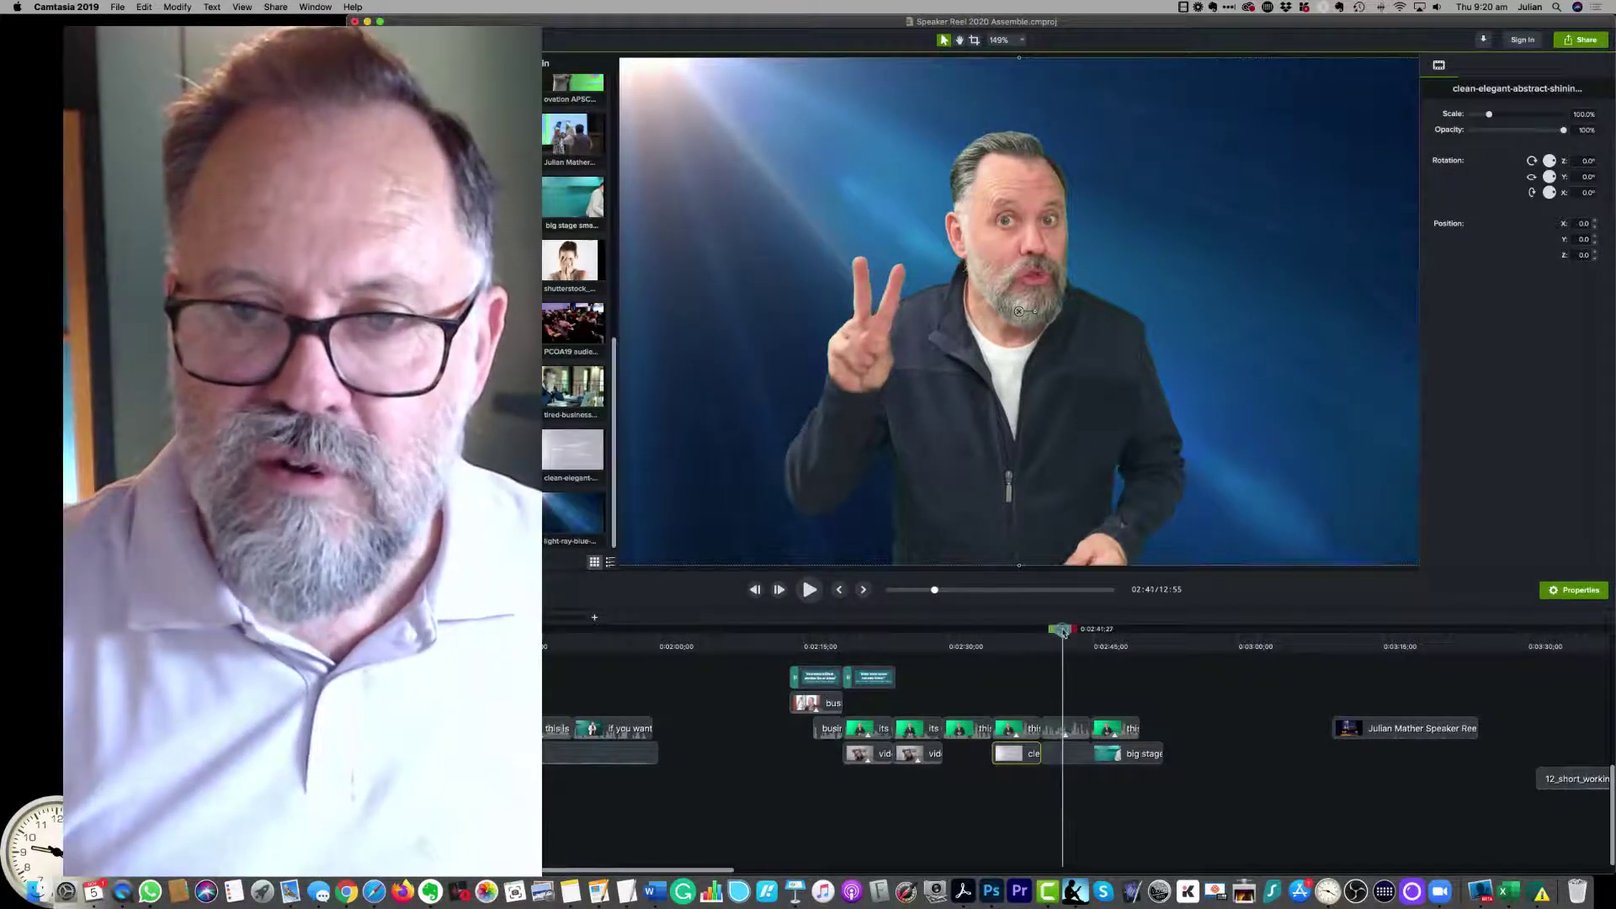
left_click_drag(1057, 637, 1092, 632)
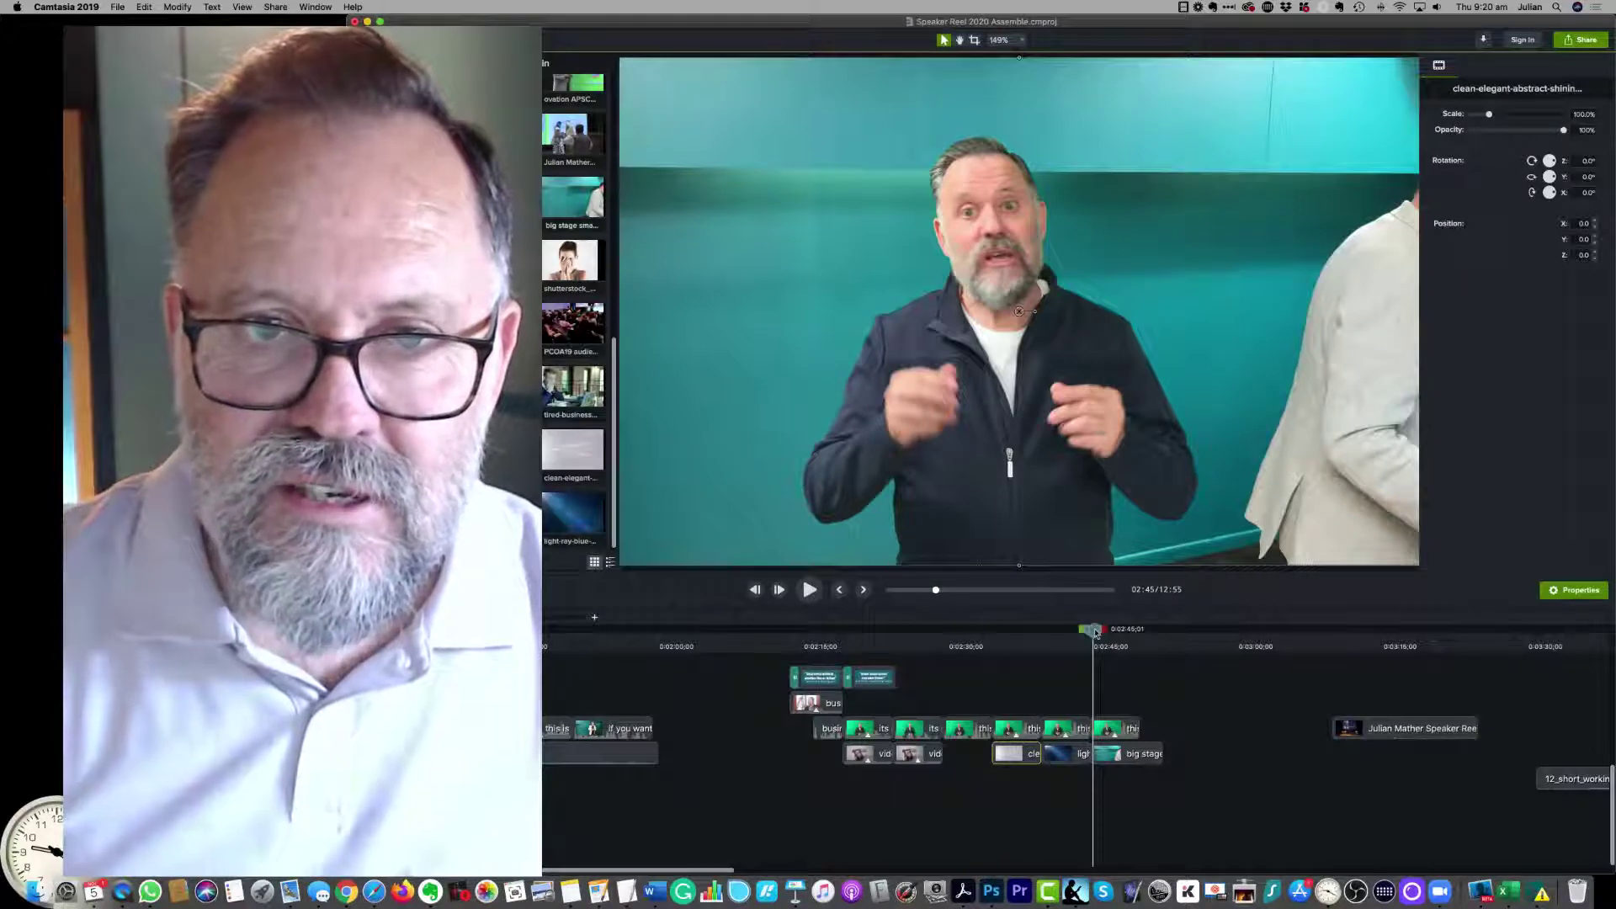
left_click_drag(1095, 632, 1101, 633)
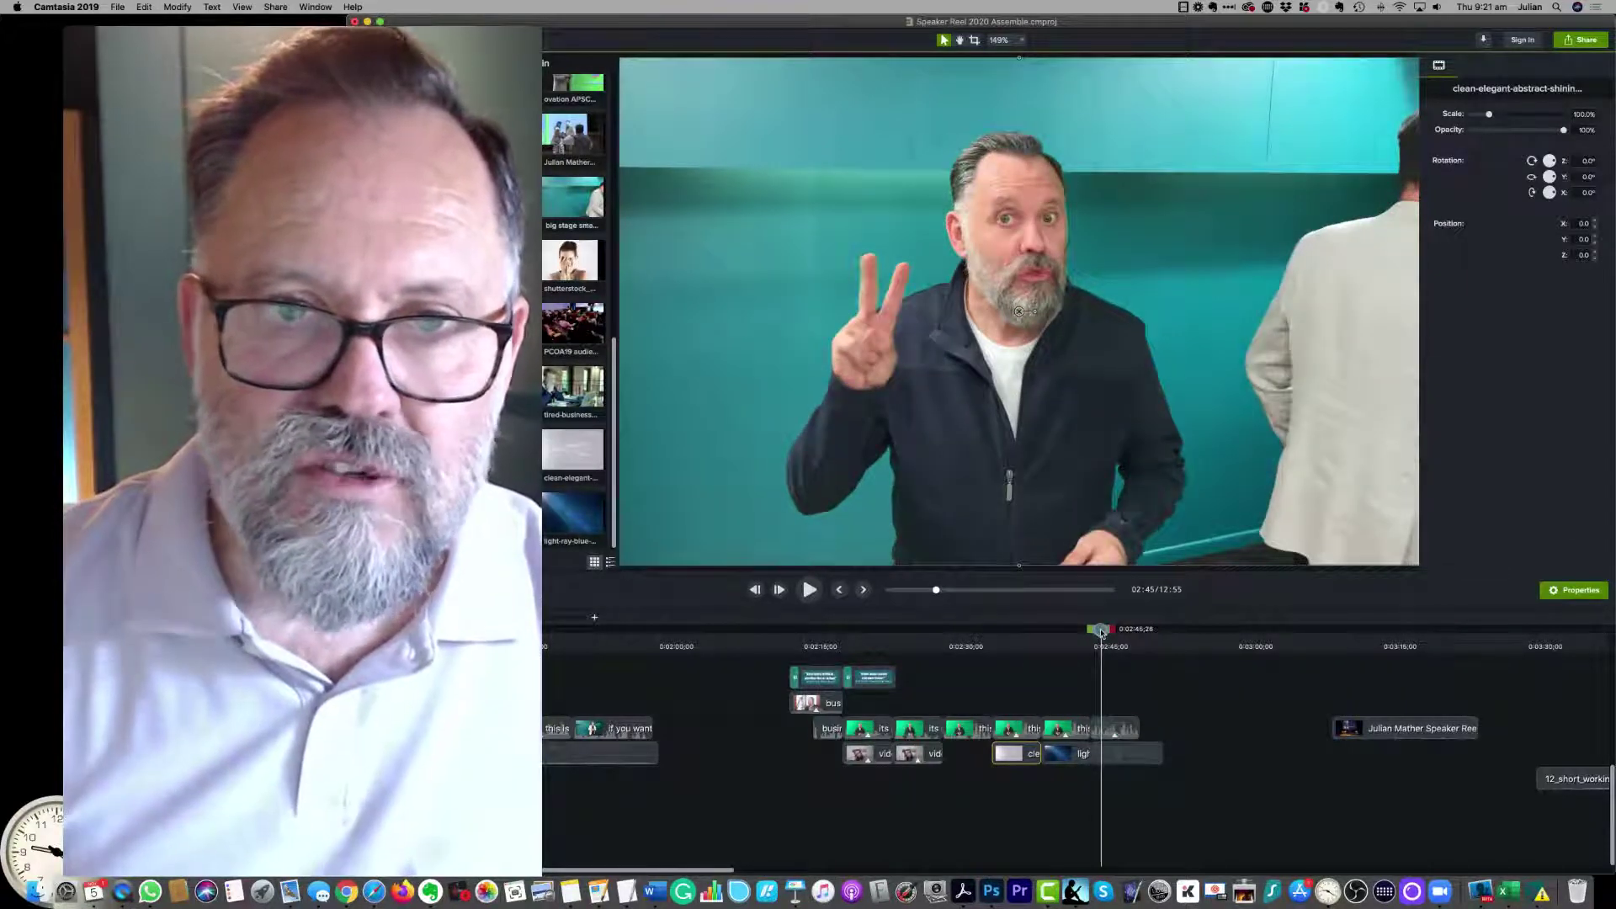
Examine the keyed edges up close against the stage background, and return the playhead to the unkeyed clip at about 2:33.
scroll(1069, 489, "up", 5)
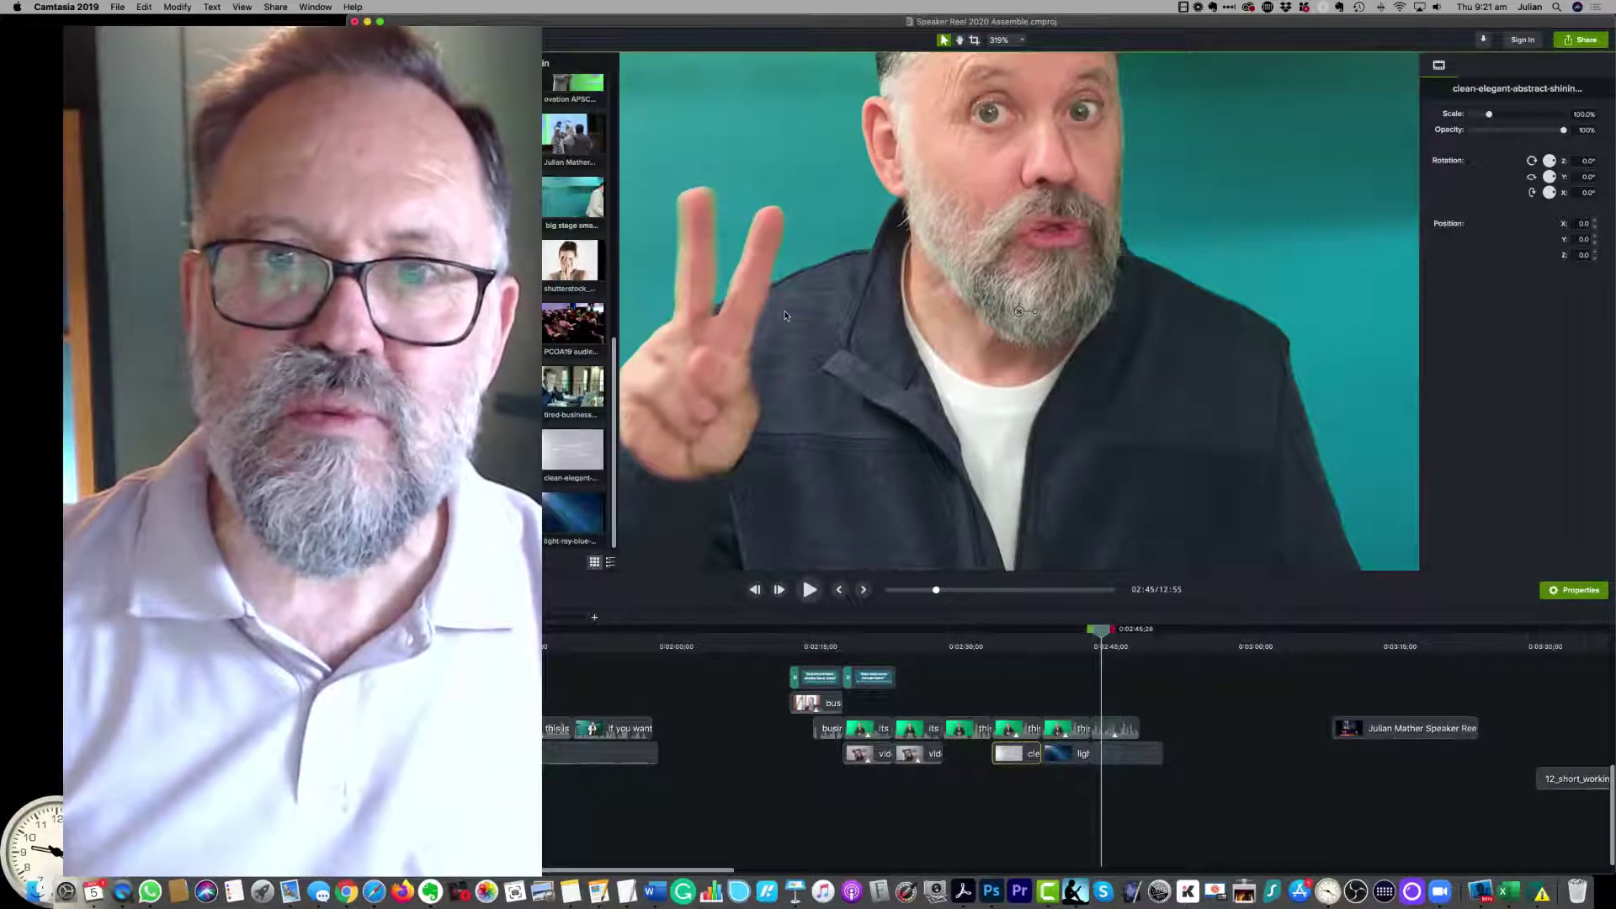
scroll(784, 315, "down", 6)
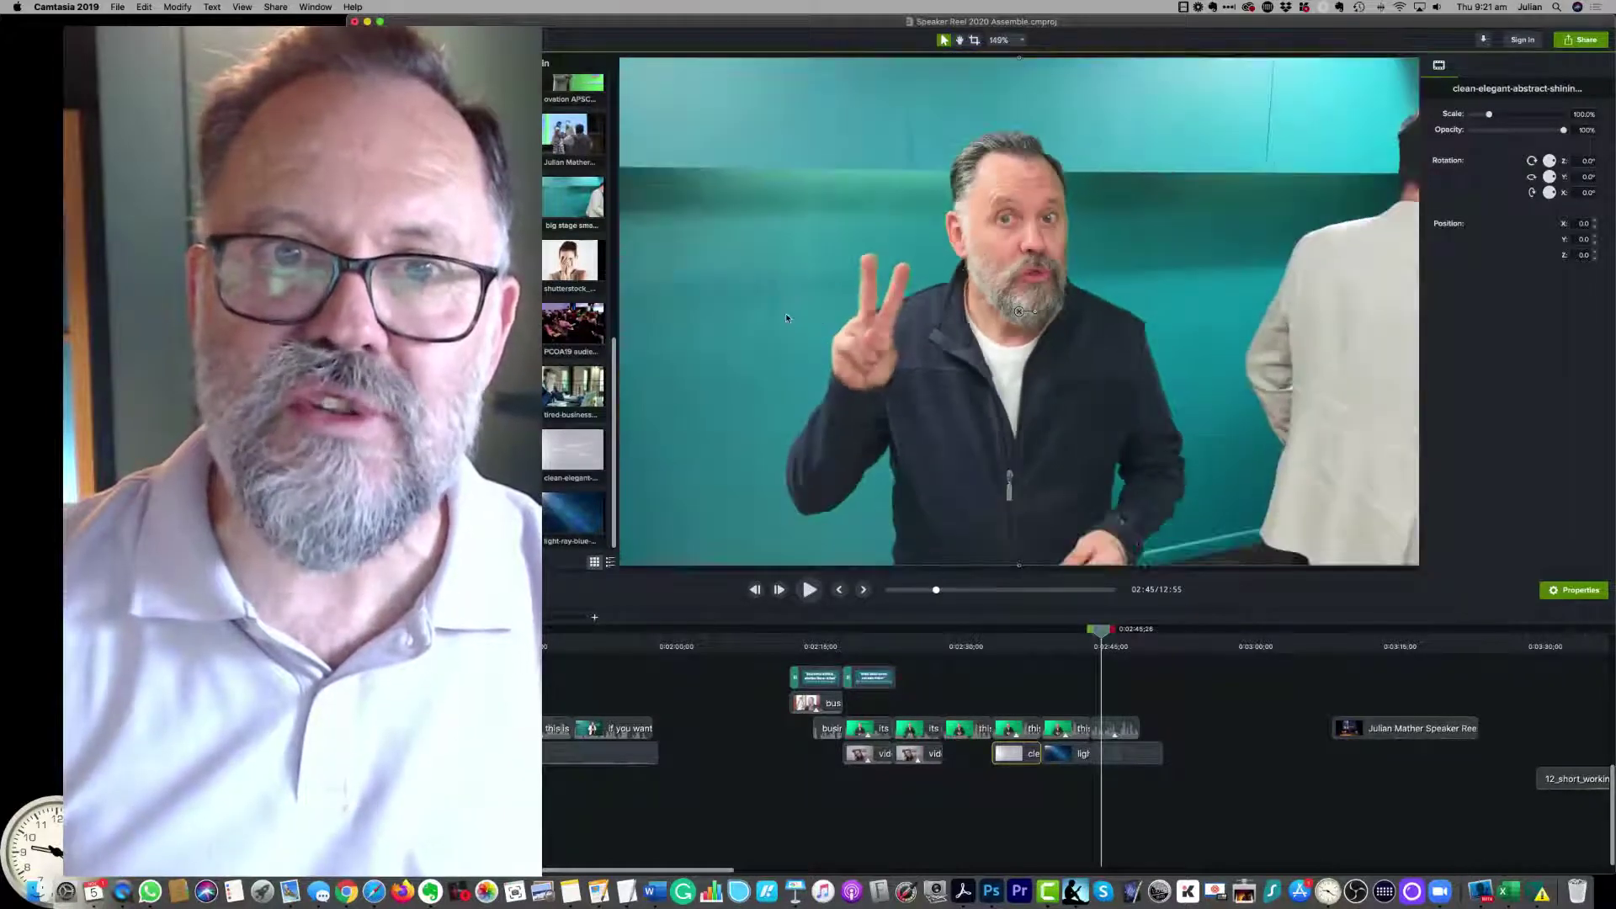
scroll(787, 317, "up", 1)
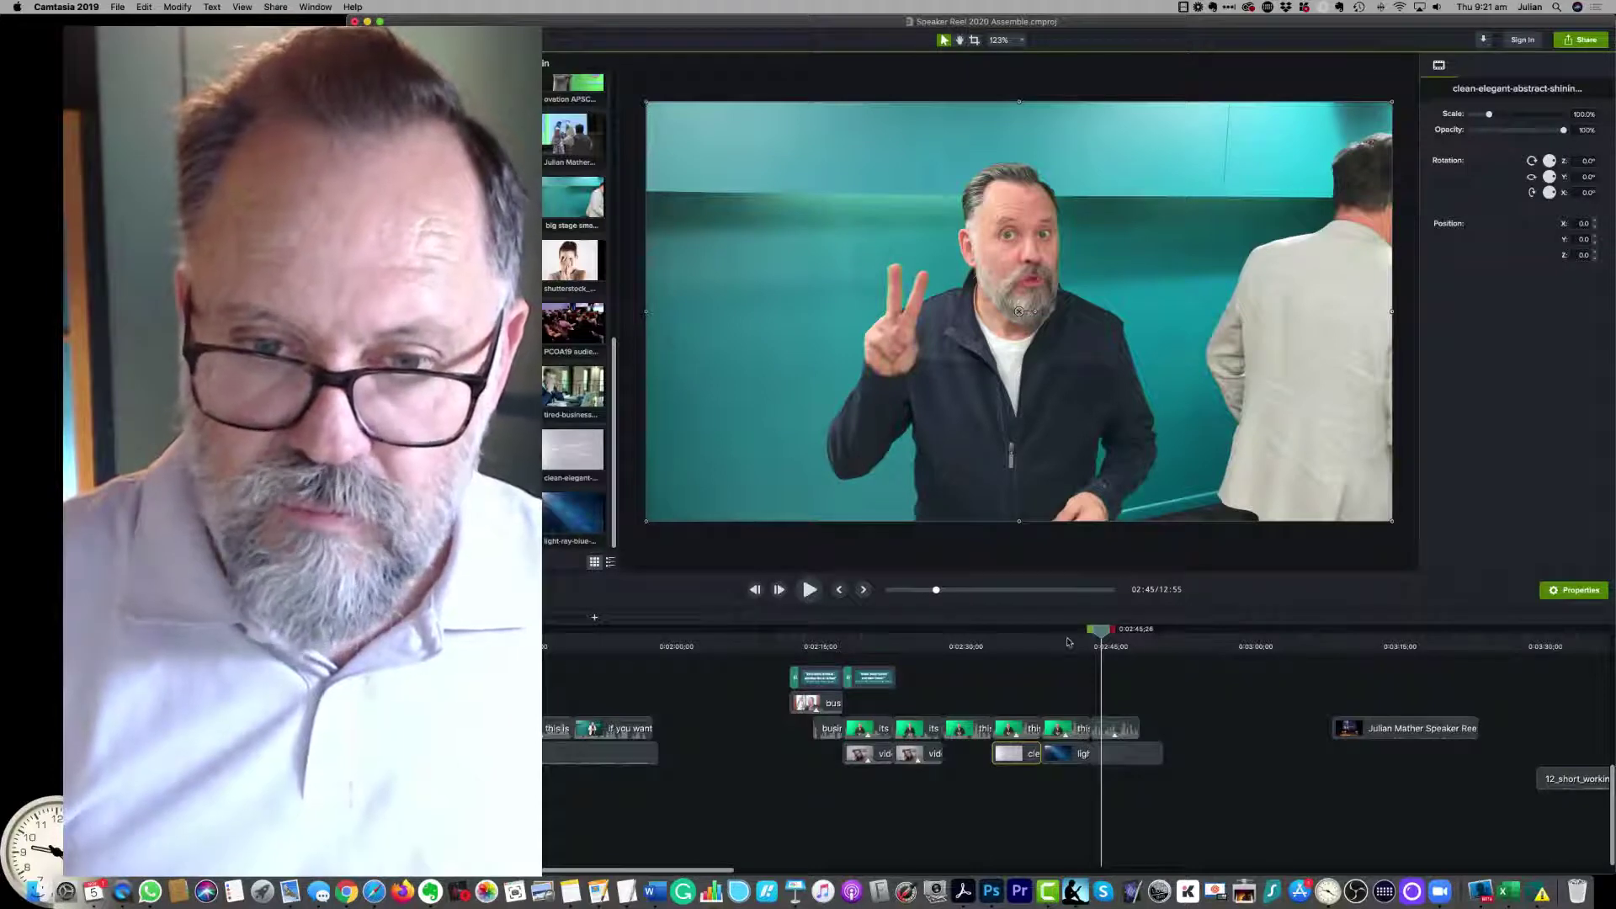
left_click_drag(1112, 637, 978, 655)
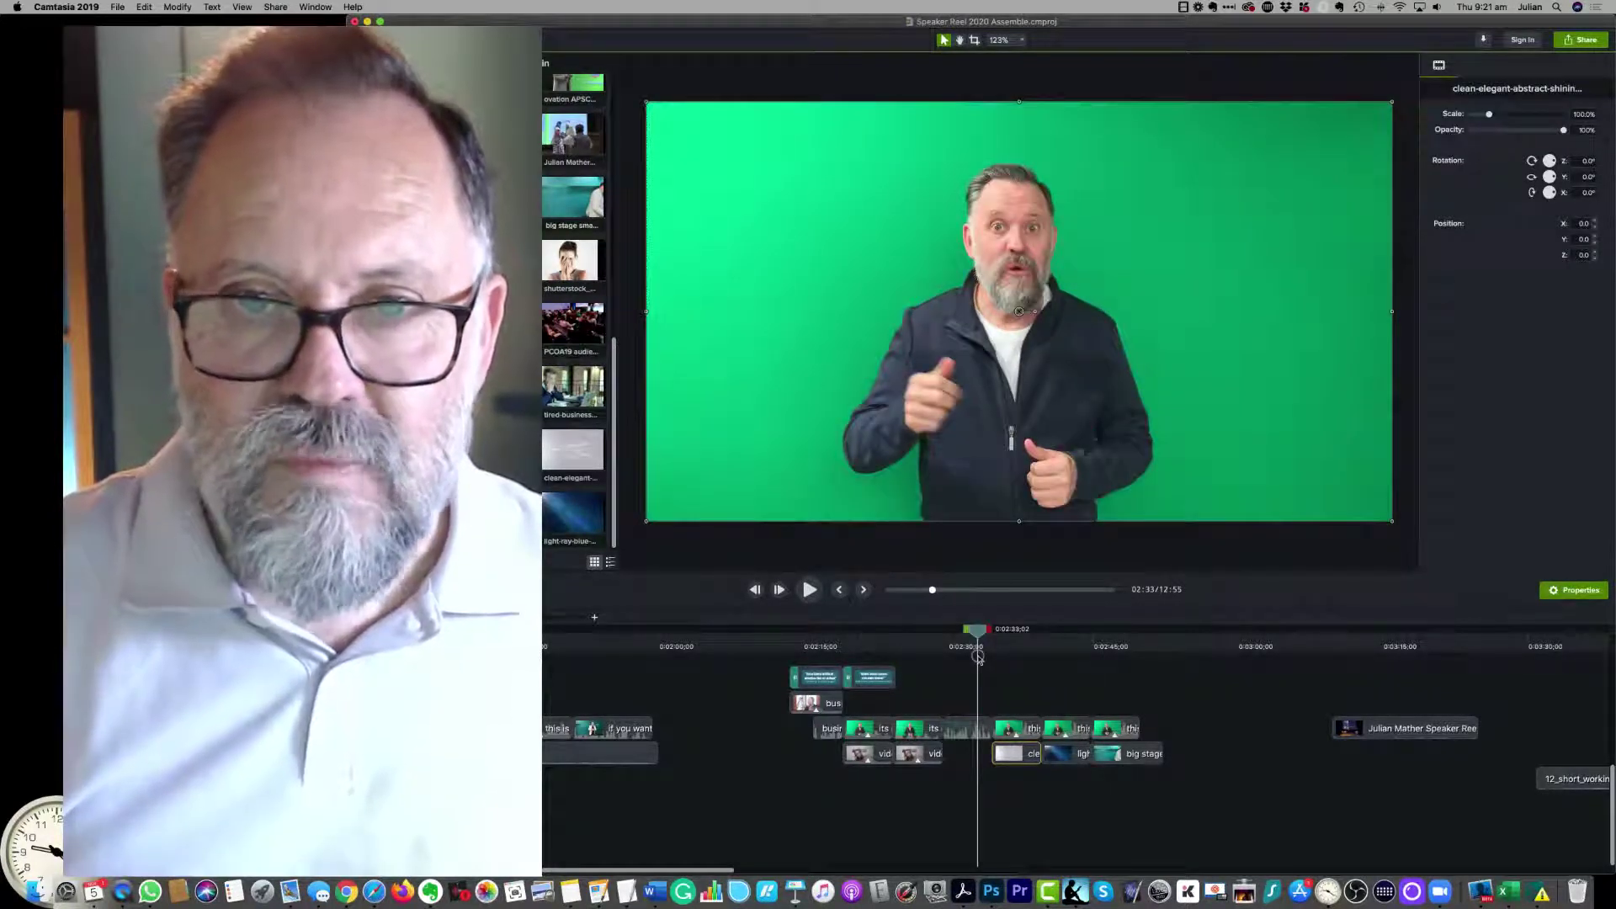